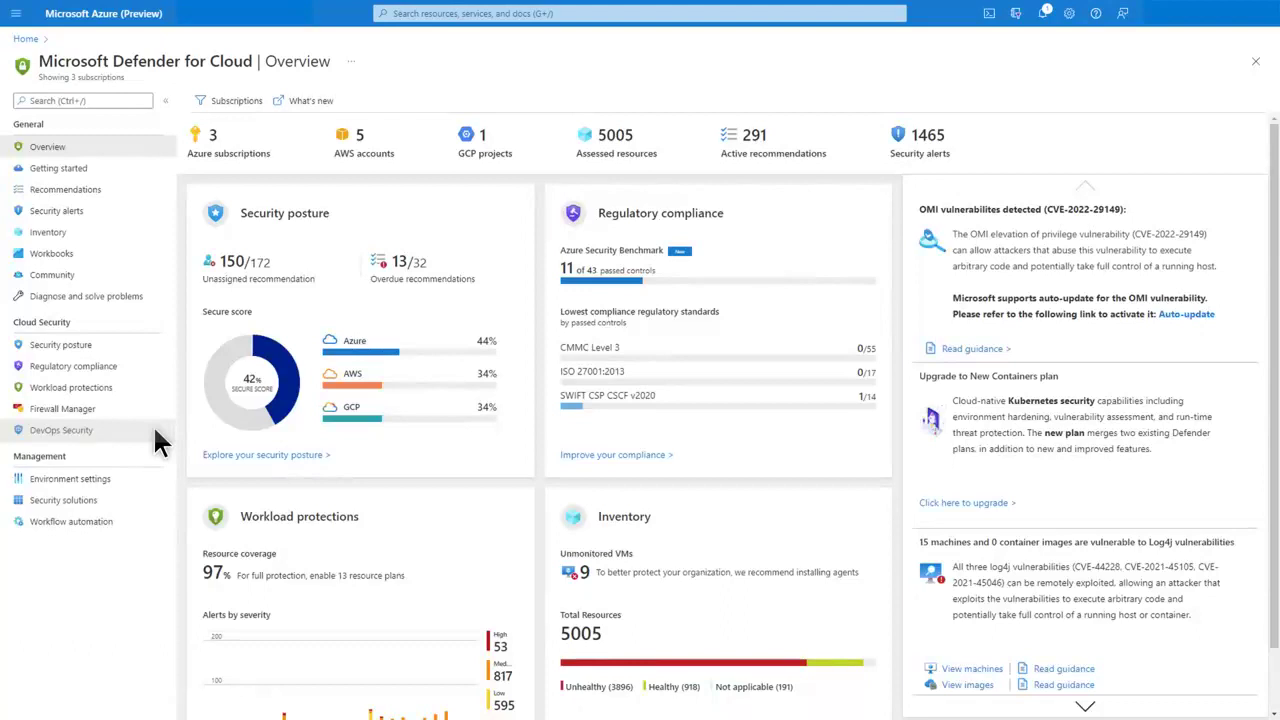
- From DevOps Security, start adding a connector for an AzureDevOps (preview) environment
click(158, 436)
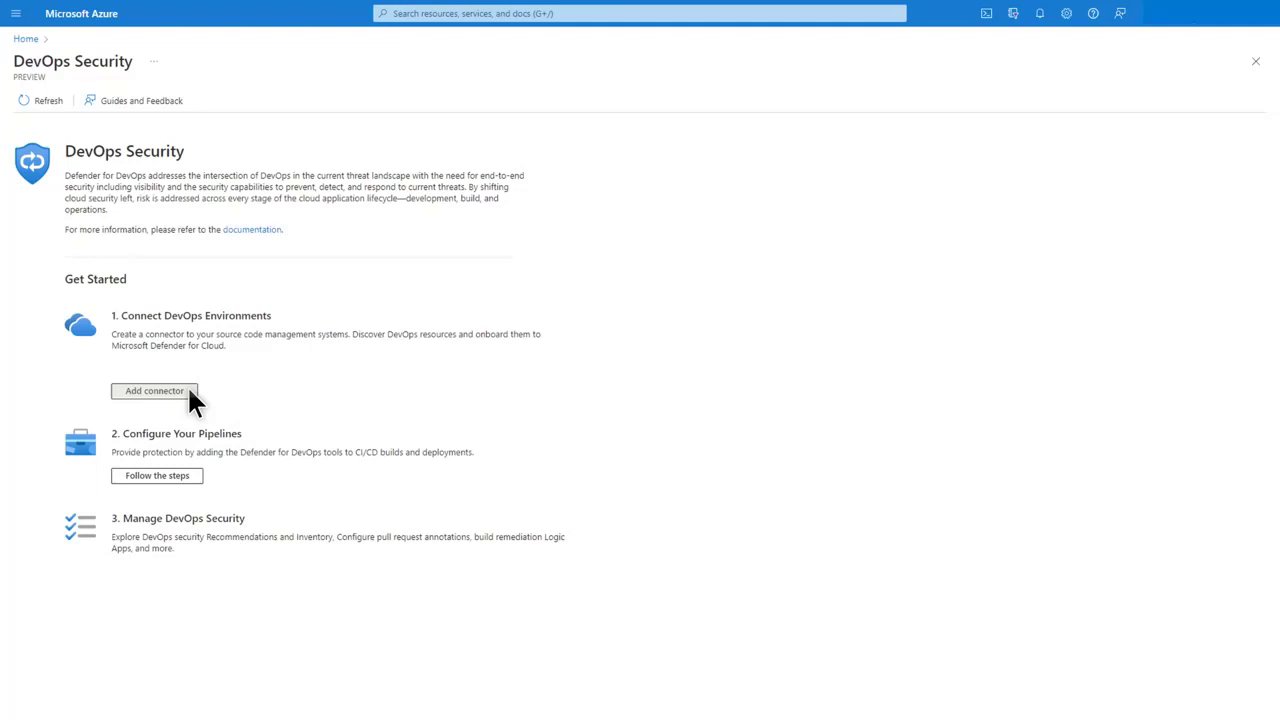
click(155, 391)
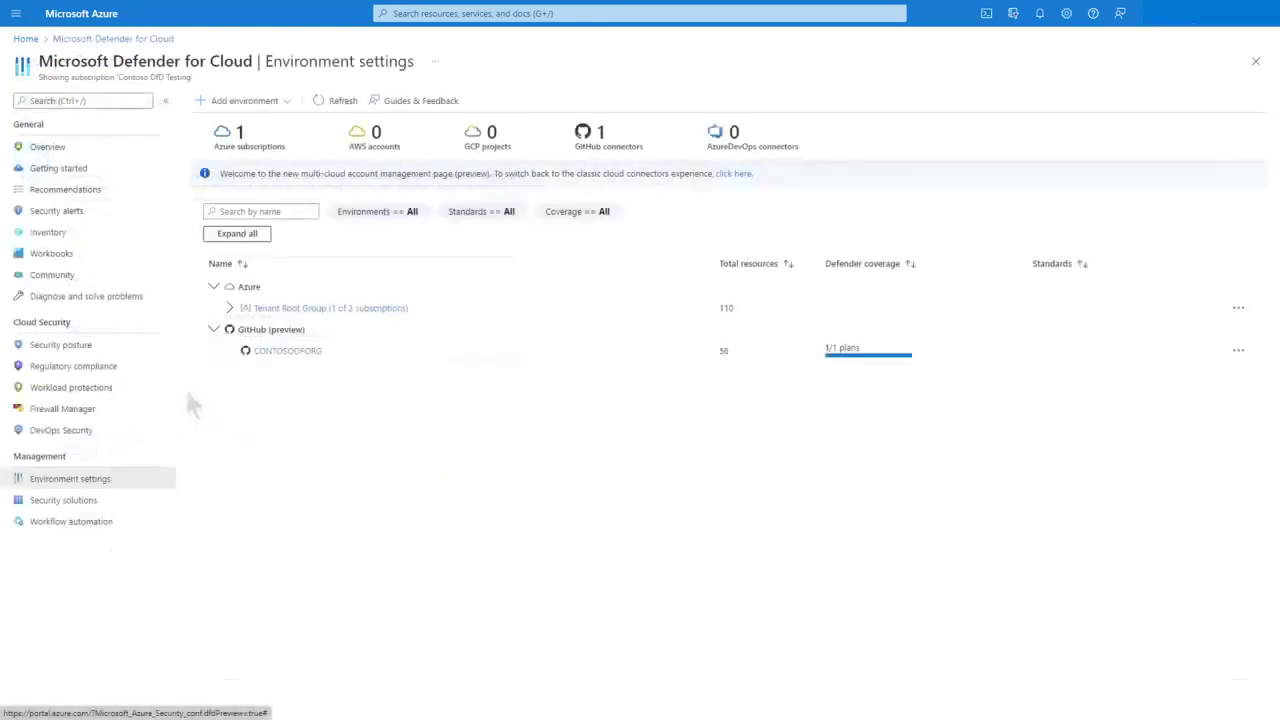
click(285, 99)
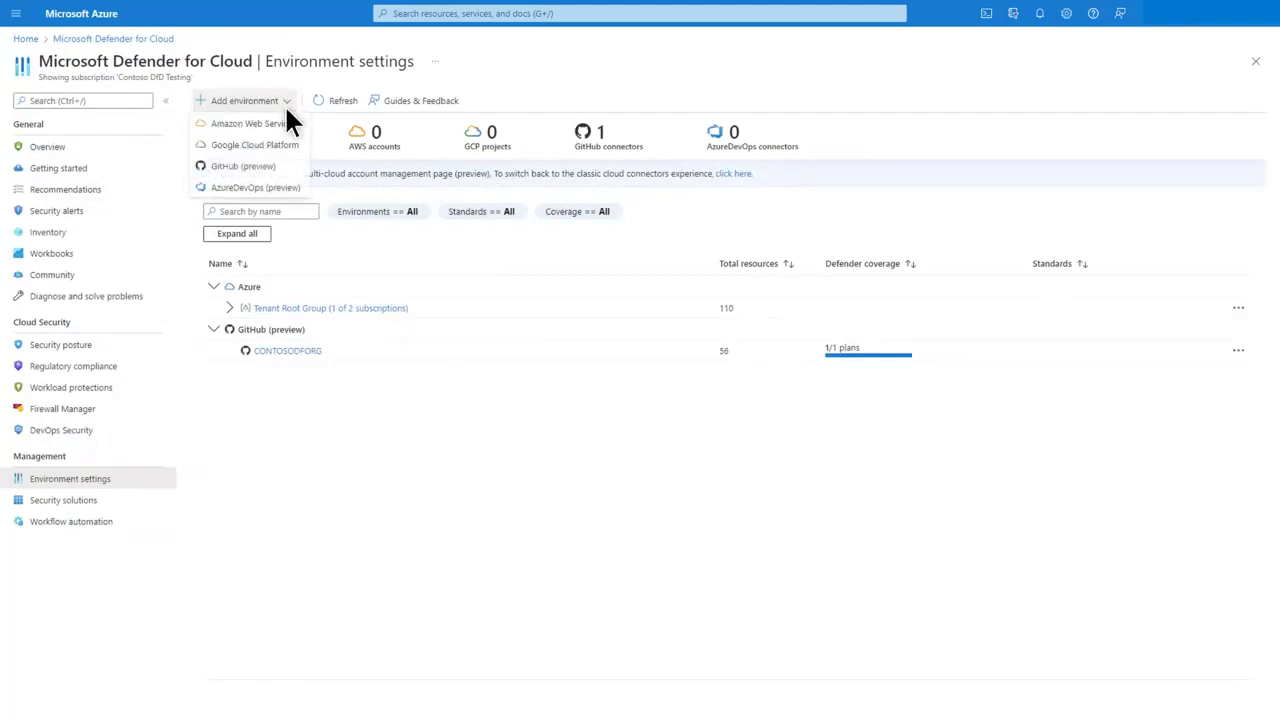
click(294, 186)
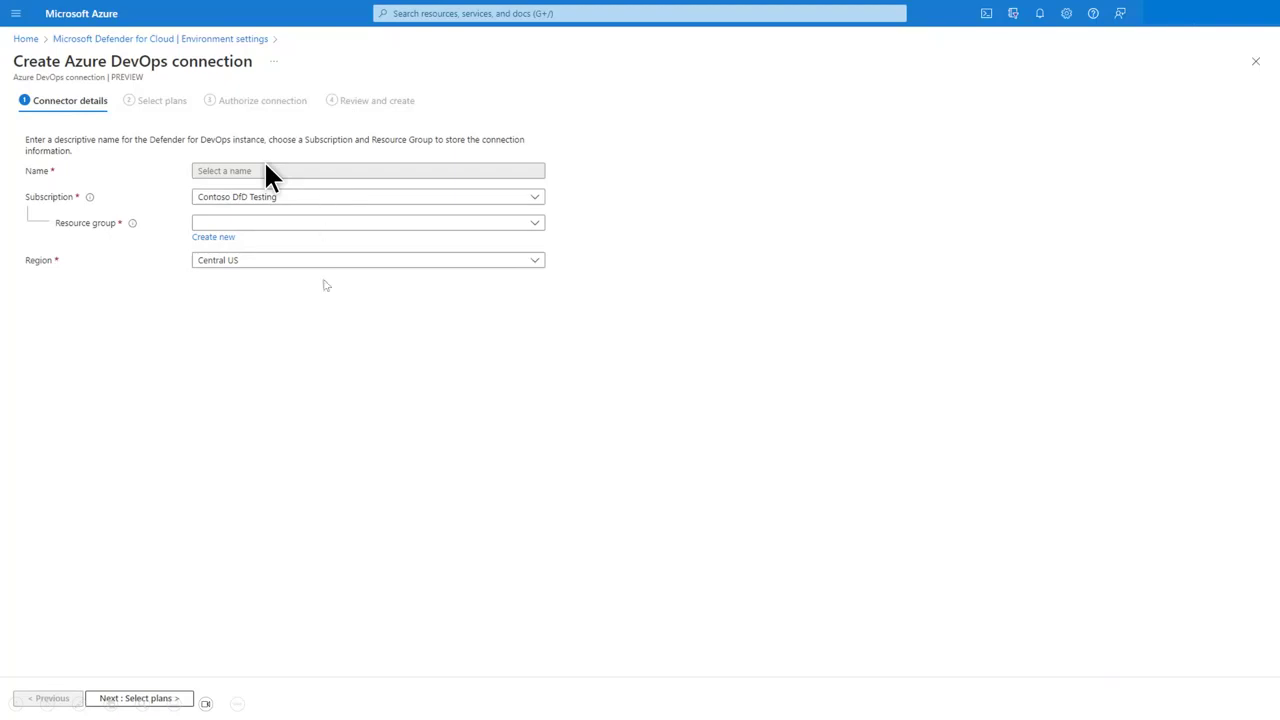
- Name the connector ADODFD365, create the new resource group cus-ado-connectos-rg for it, and proceed to plan selection
click(266, 170)
text(ADODFD365)
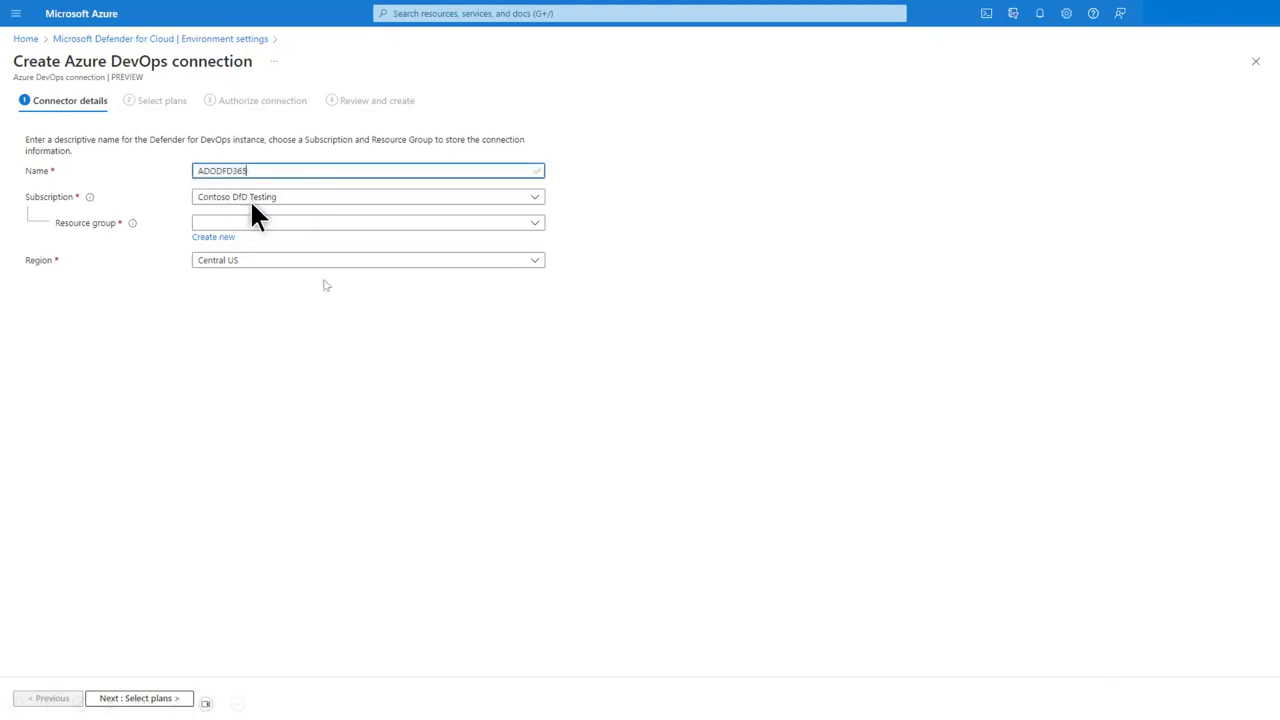
click(214, 237)
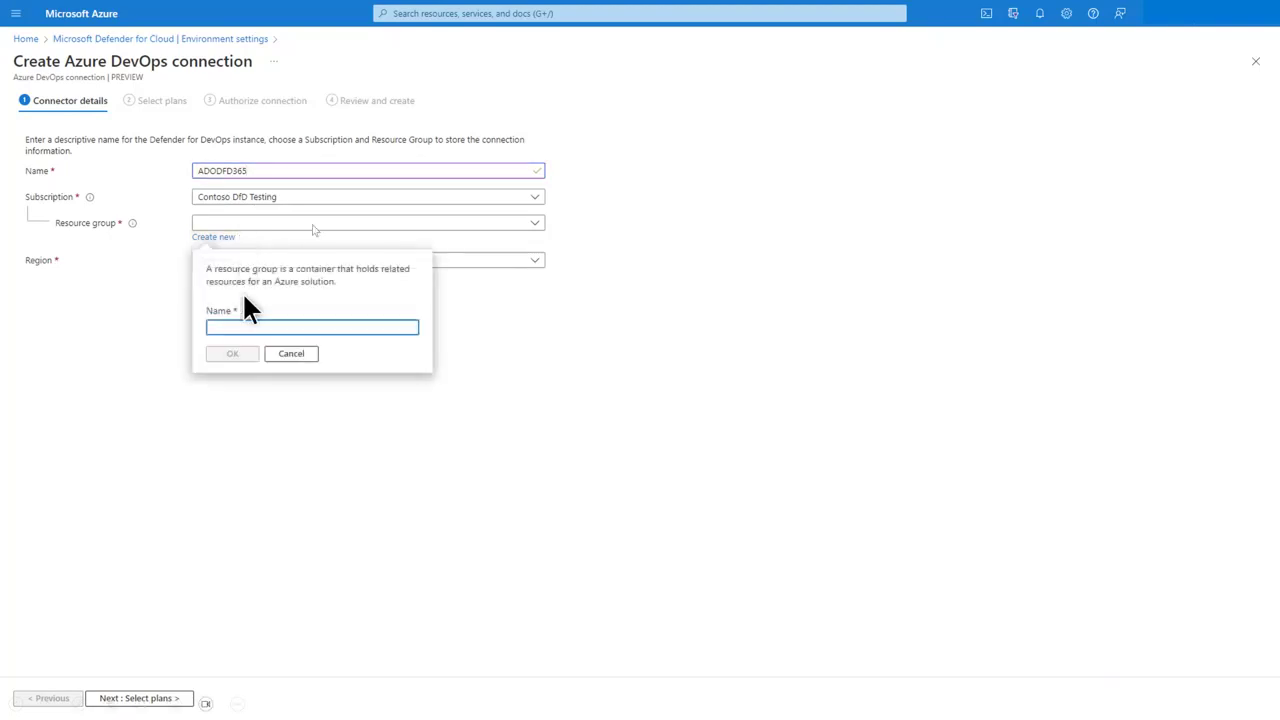
text(cus-ado-connectors-rg)
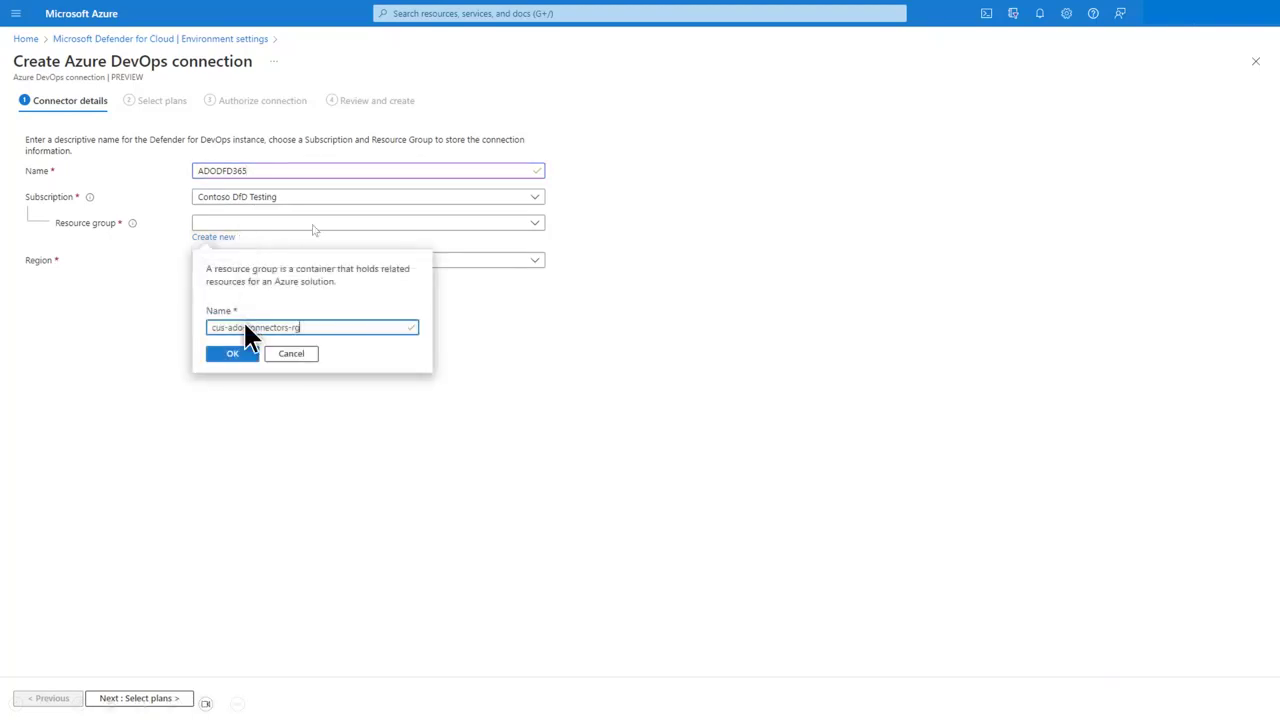
click(246, 353)
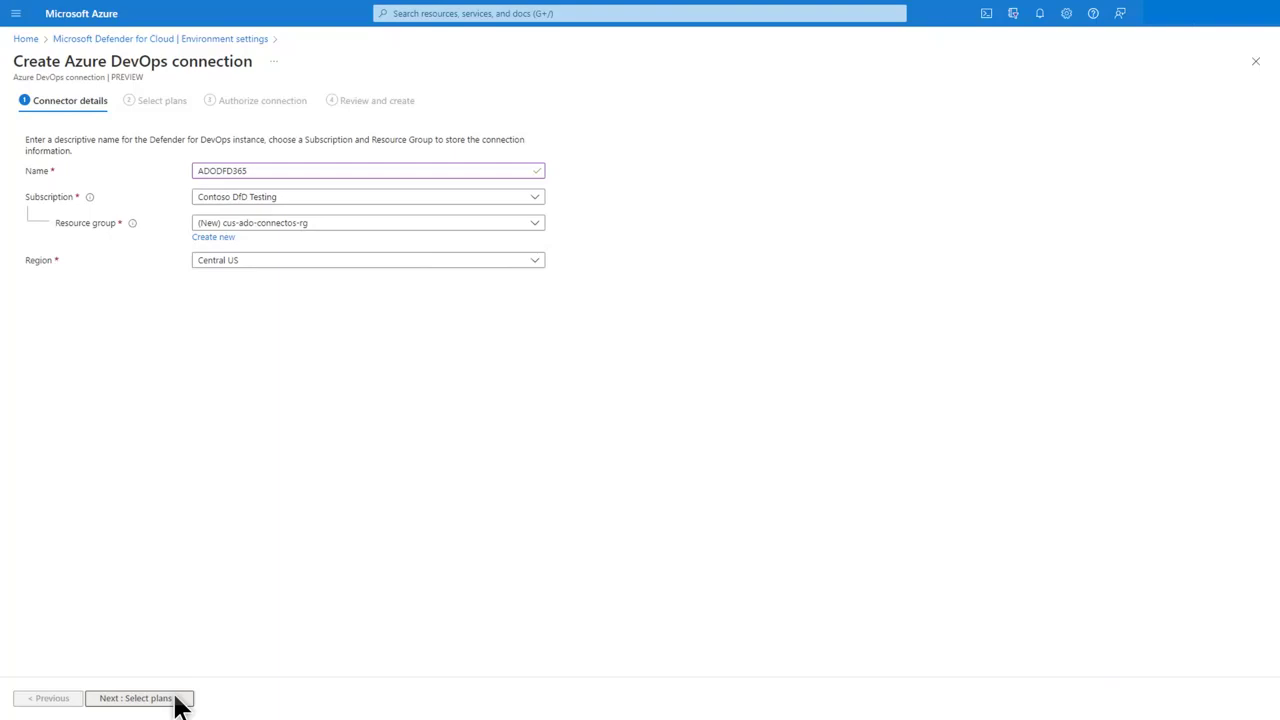
click(176, 699)
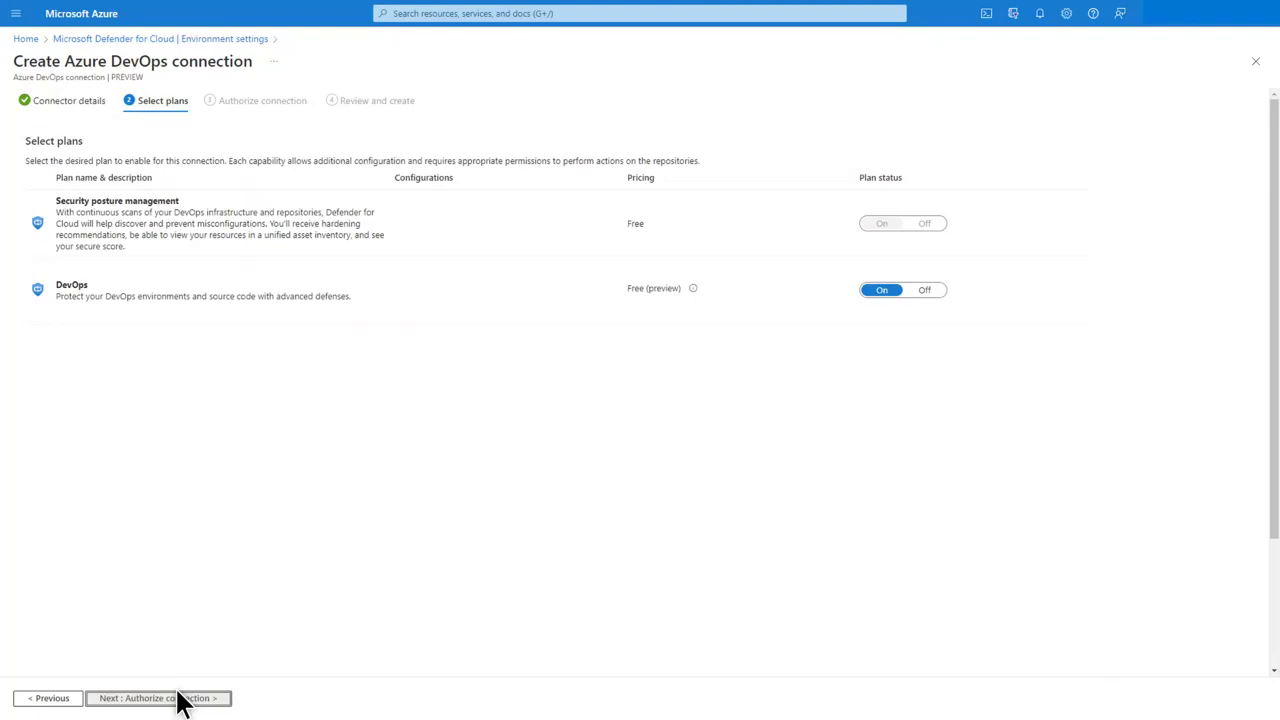
- Continue with the DevOps plan on, and authorize Defender for DevOps by accepting the Microsoft Security DevOps permissions
click(180, 698)
click(118, 174)
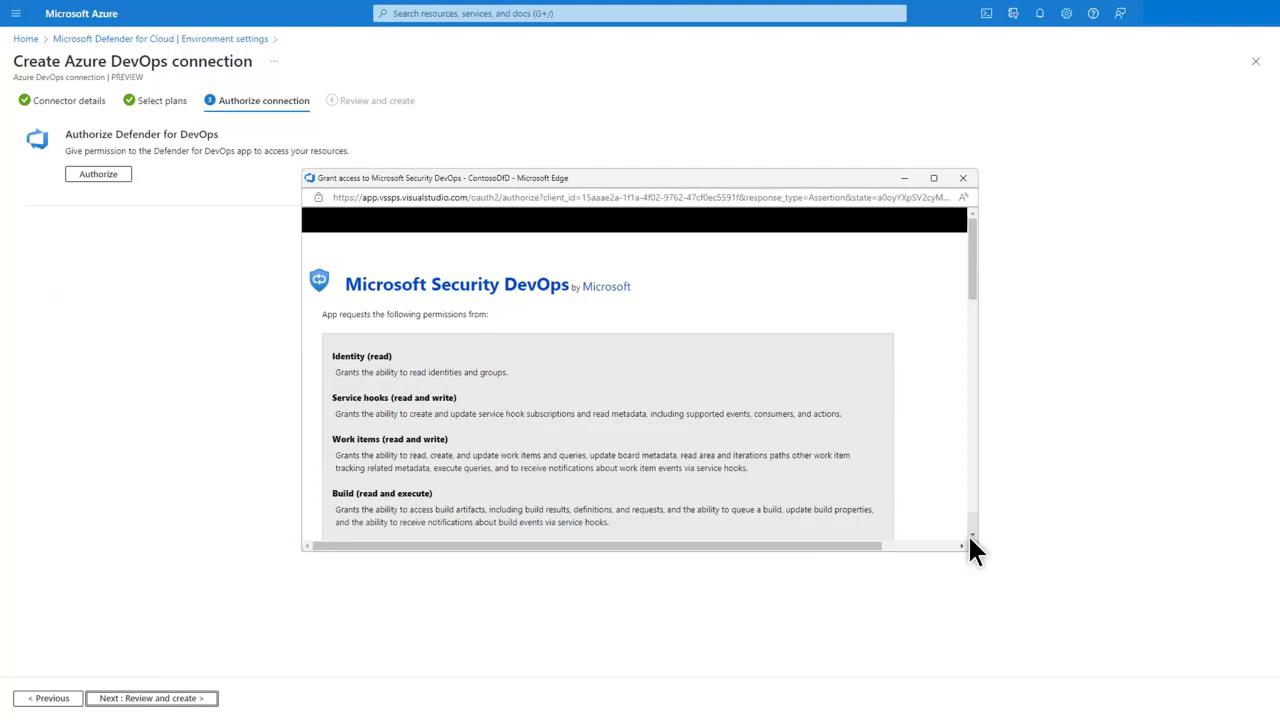
scroll(967, 534, down, 3)
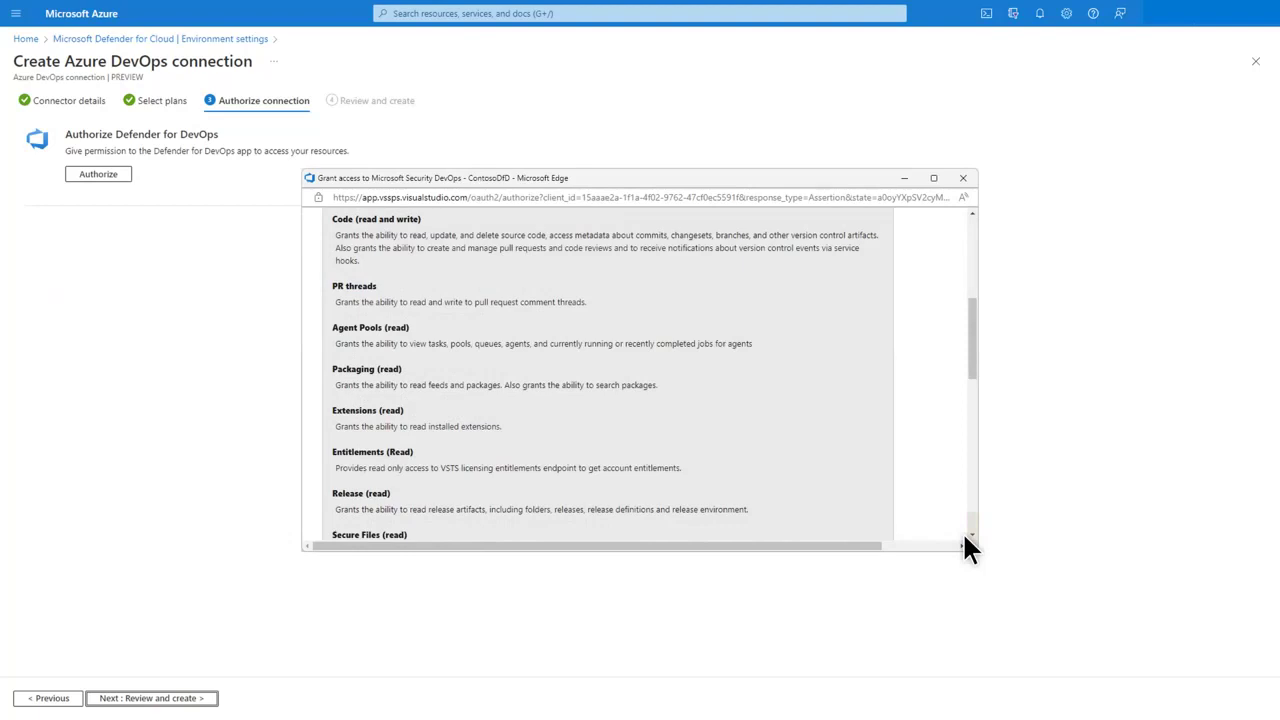
scroll(964, 535, down, 5)
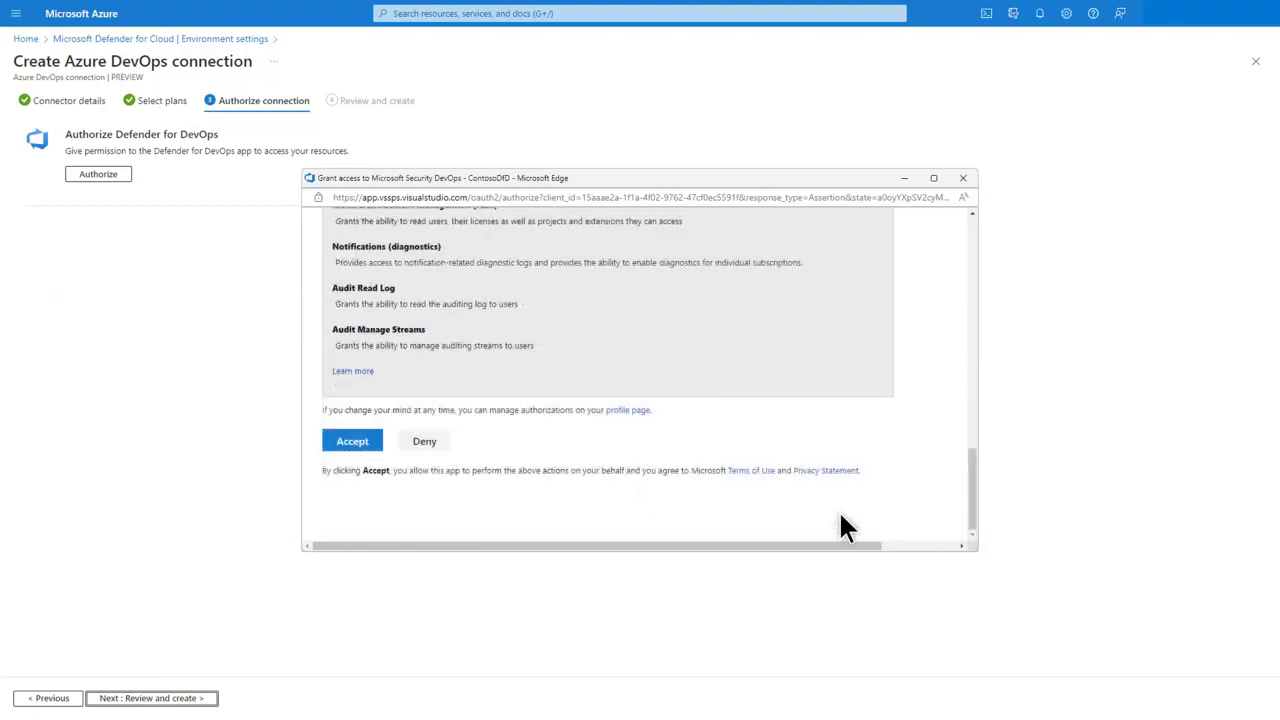
click(375, 446)
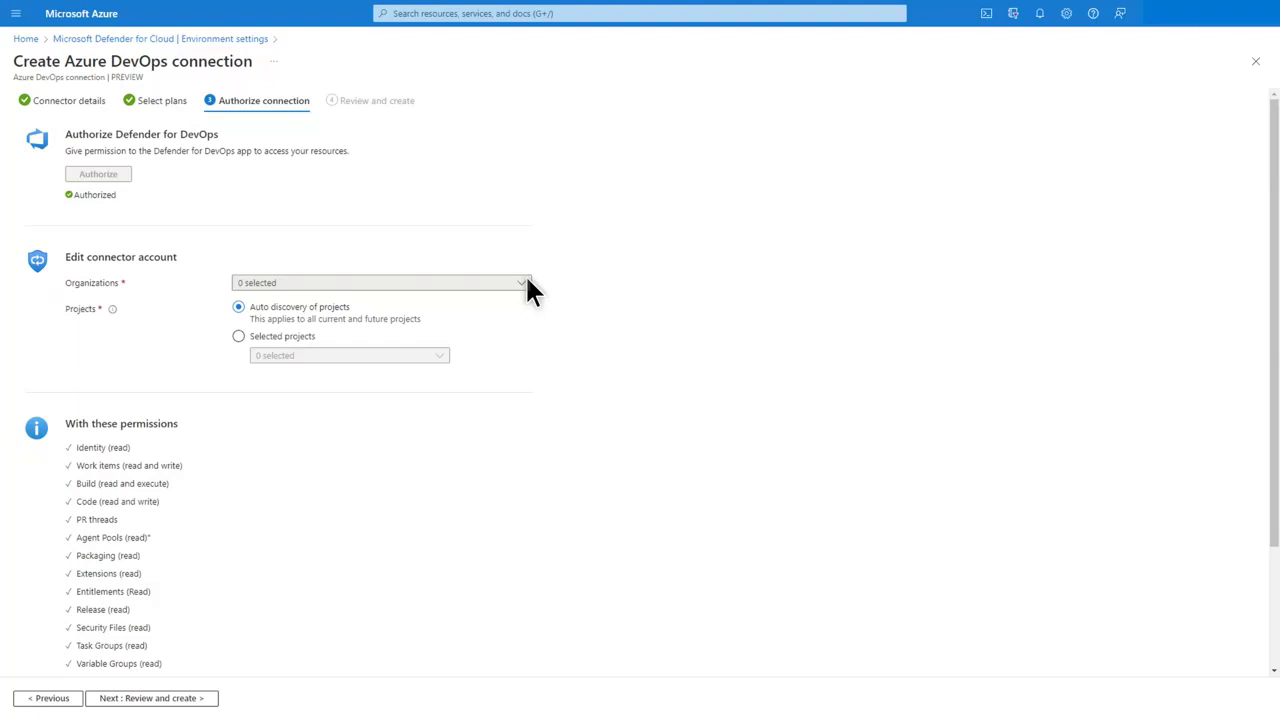
- Select the dfd365 organization for the connector account and create the Azure DevOps connection
click(527, 286)
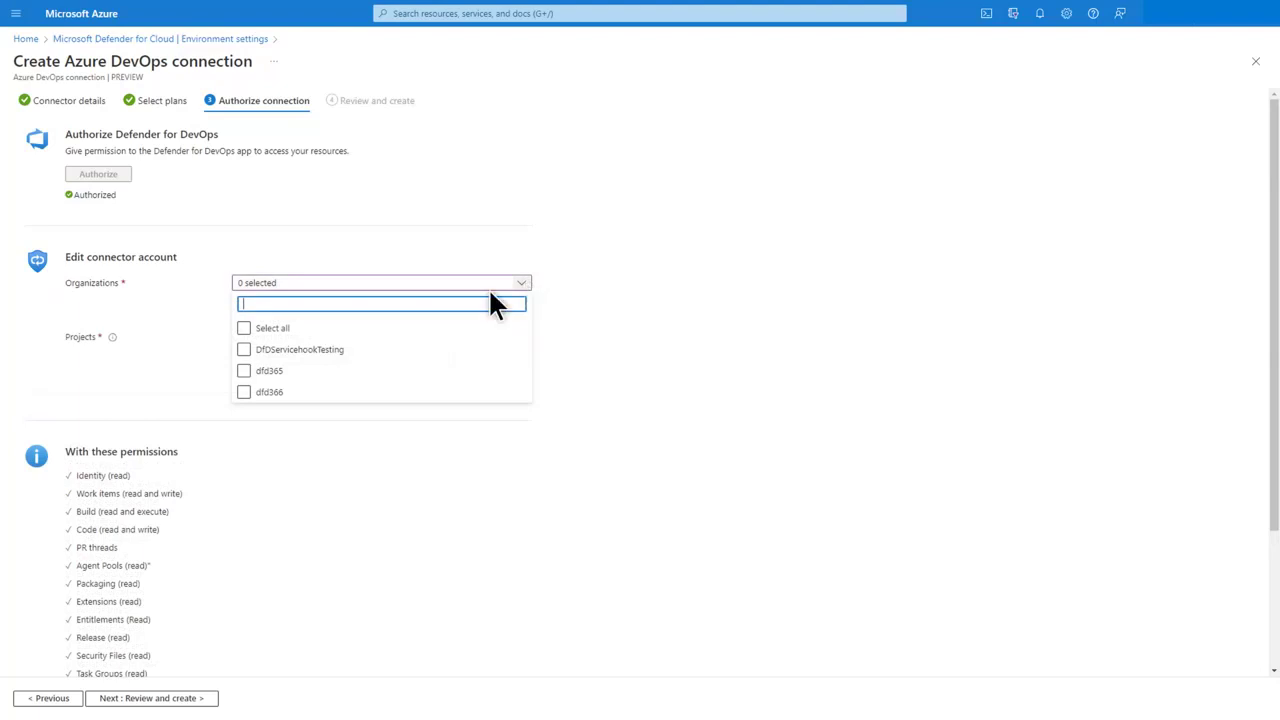
click(243, 370)
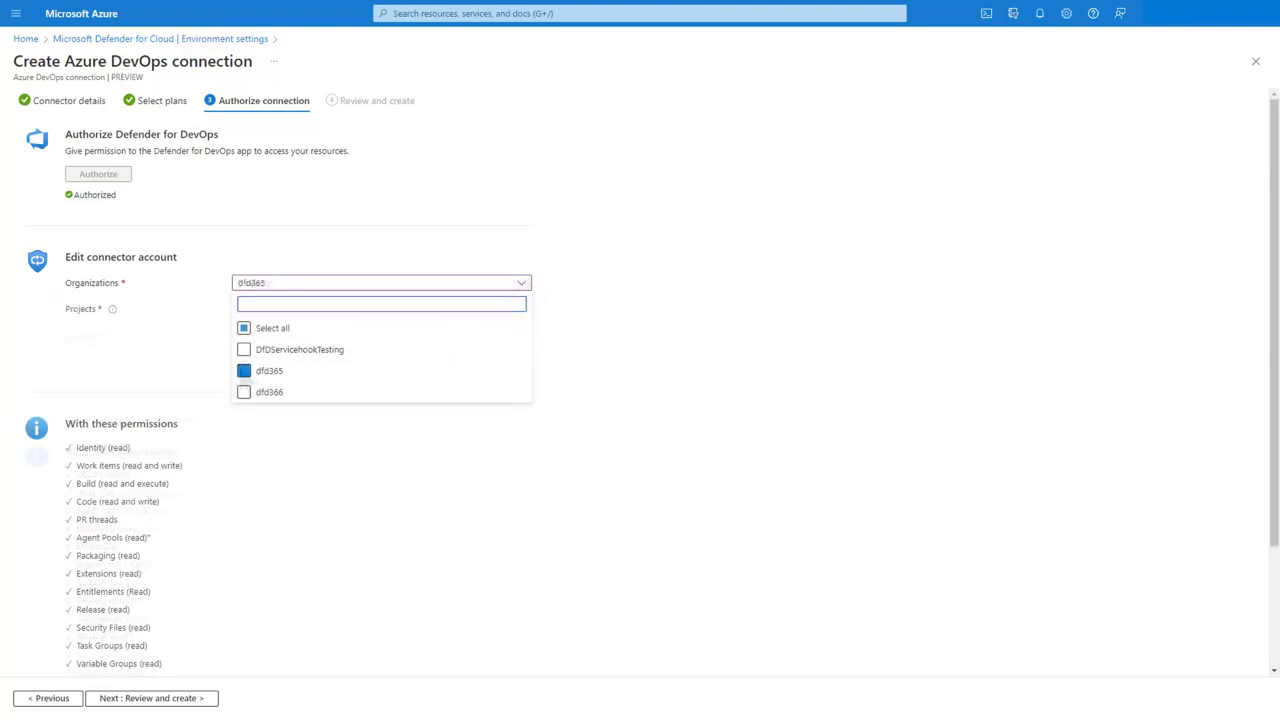
click(520, 283)
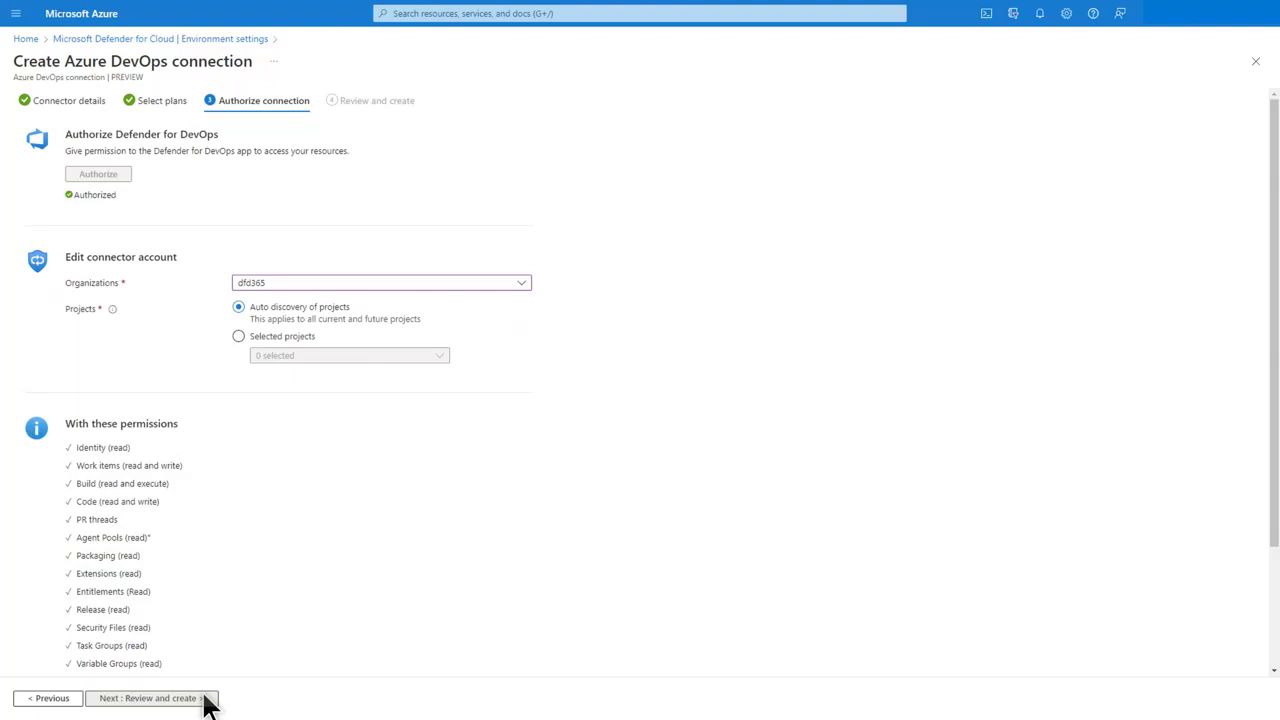
click(200, 698)
click(205, 698)
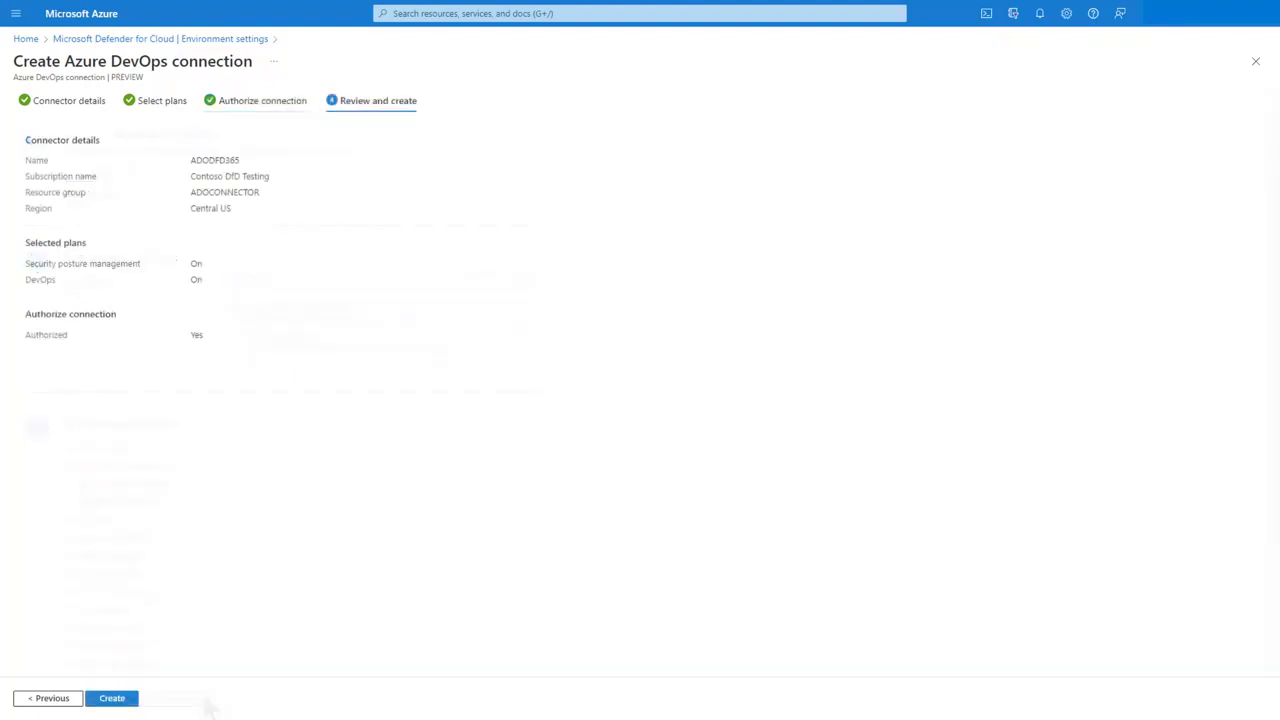
click(135, 699)
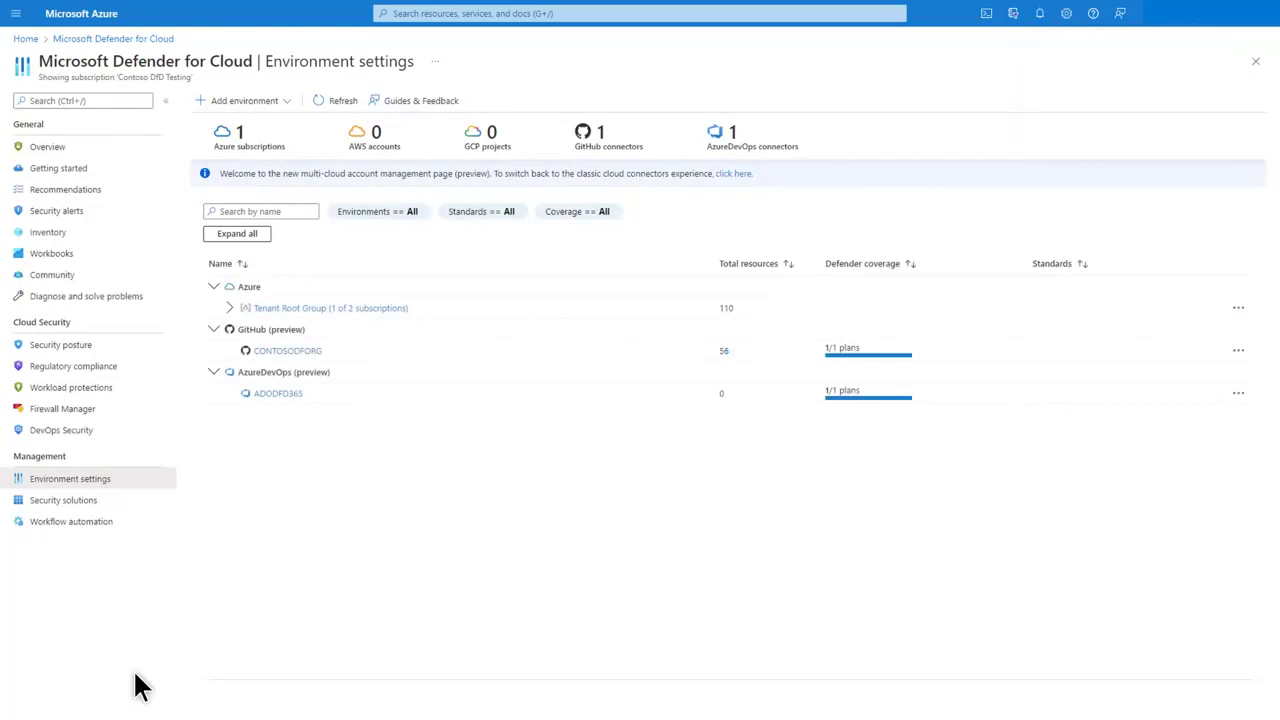
- View DevOps Security and expand the Remediate vulnerabilities control in the Defender for Cloud recommendations
click(100, 429)
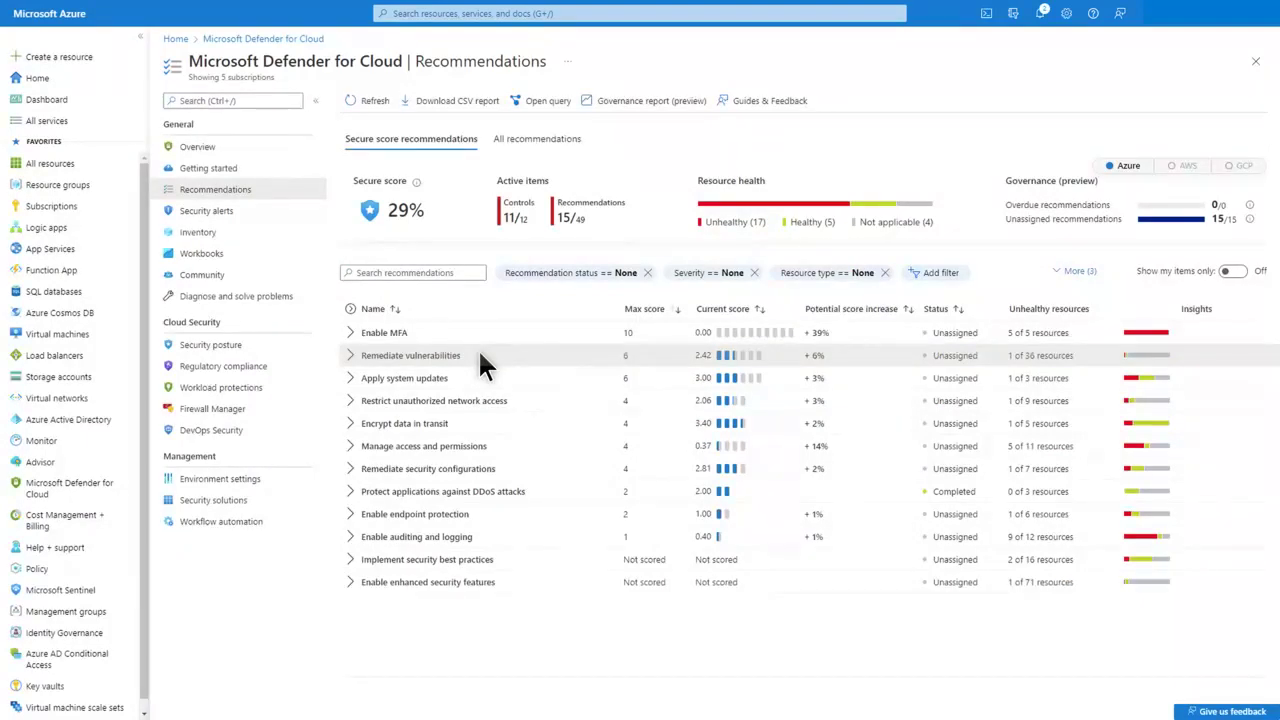
click(478, 358)
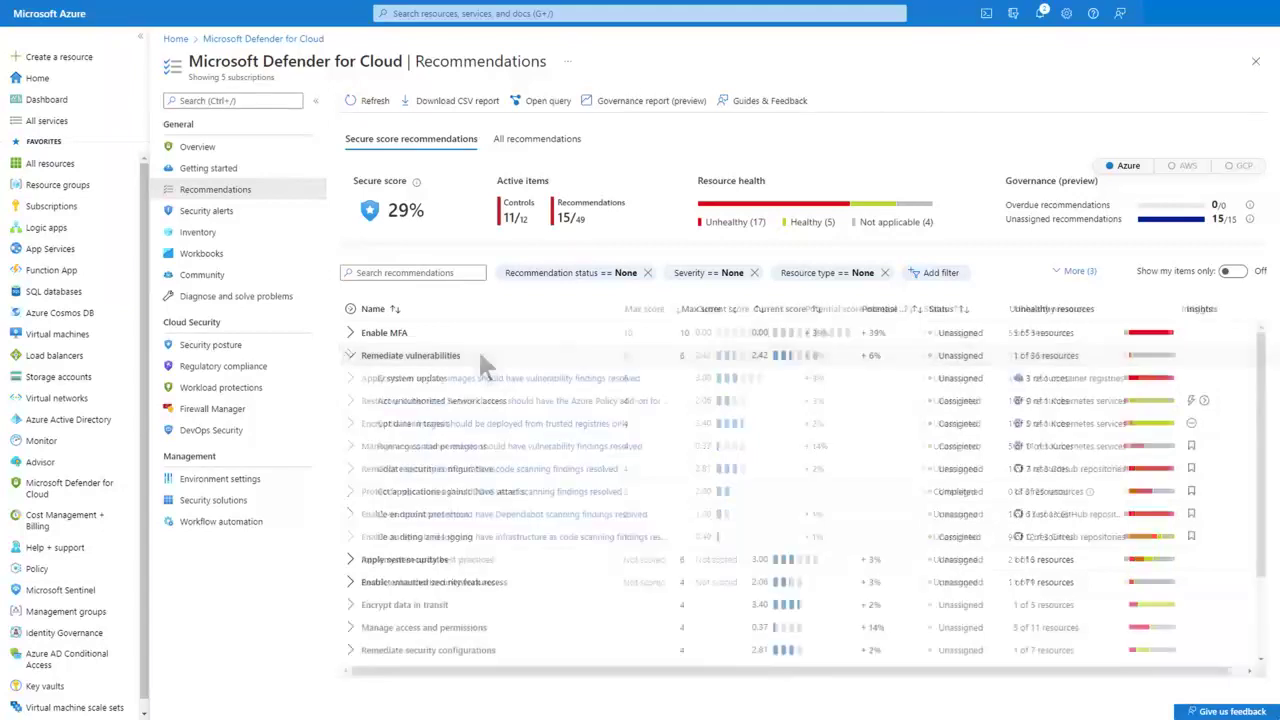
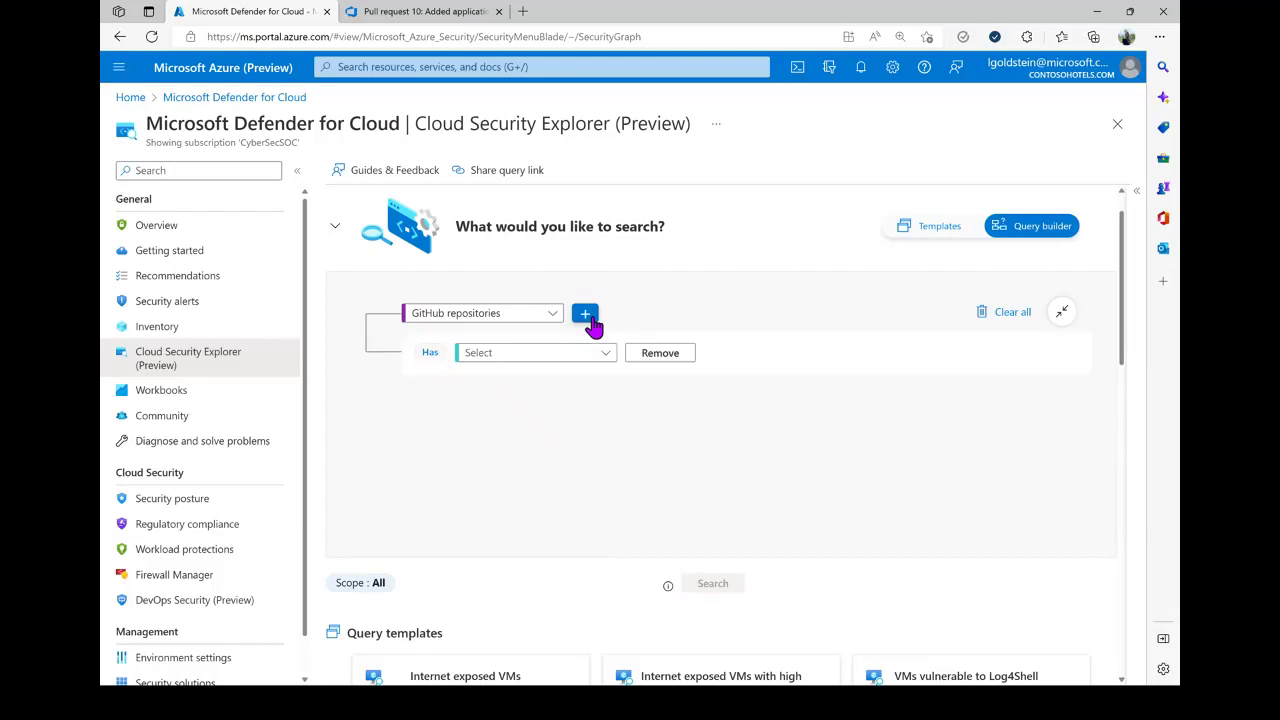
- Add an Insight condition to the GitHub repositories query with its title equal to "allows public access"
click(605, 358)
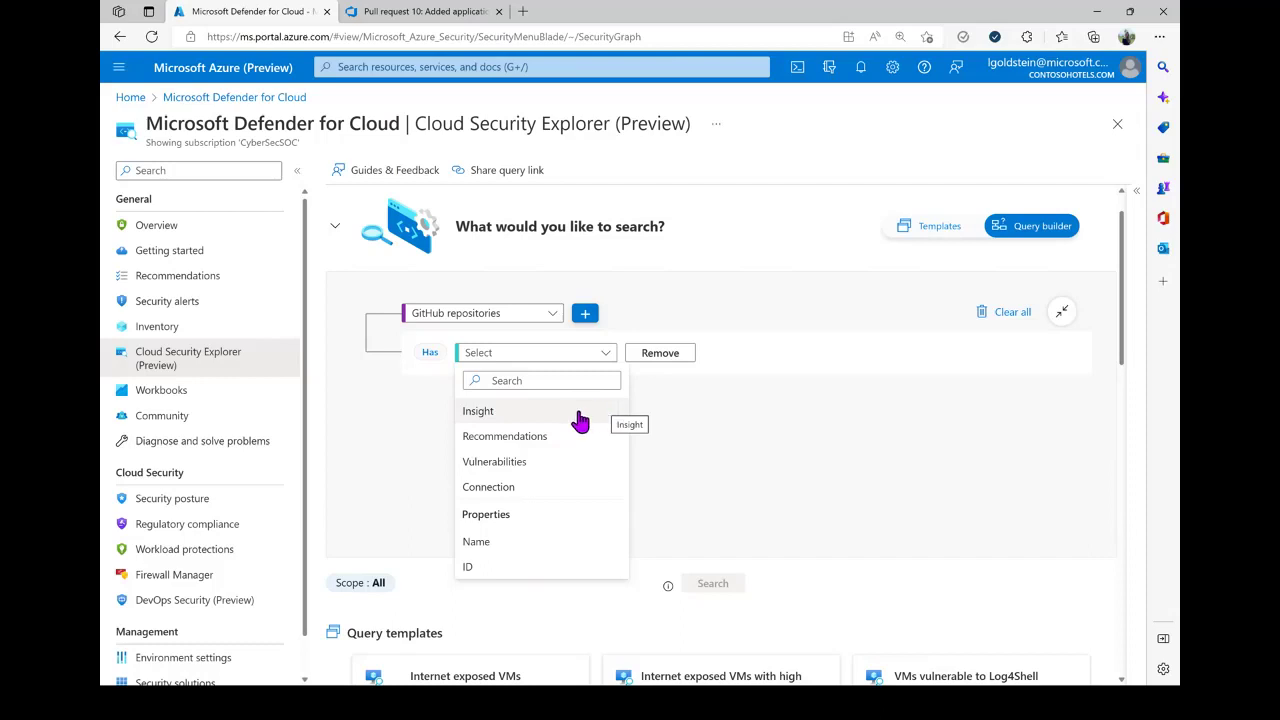
click(580, 420)
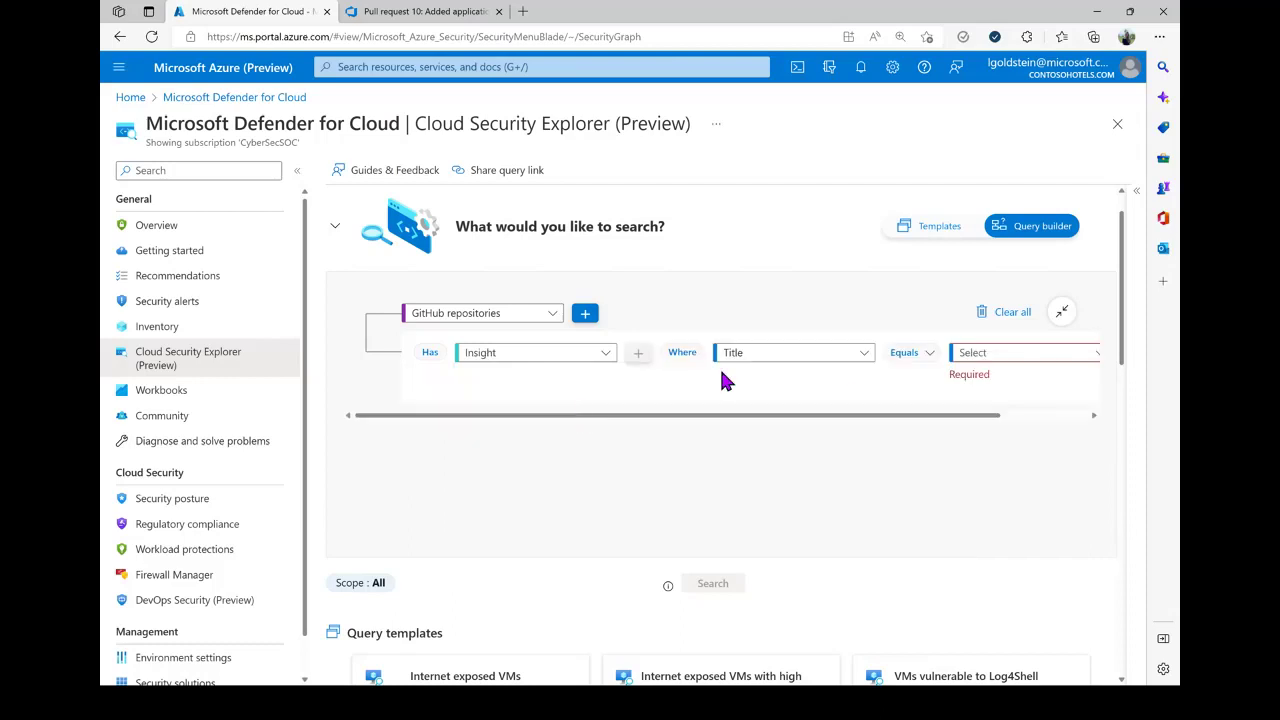
click(988, 362)
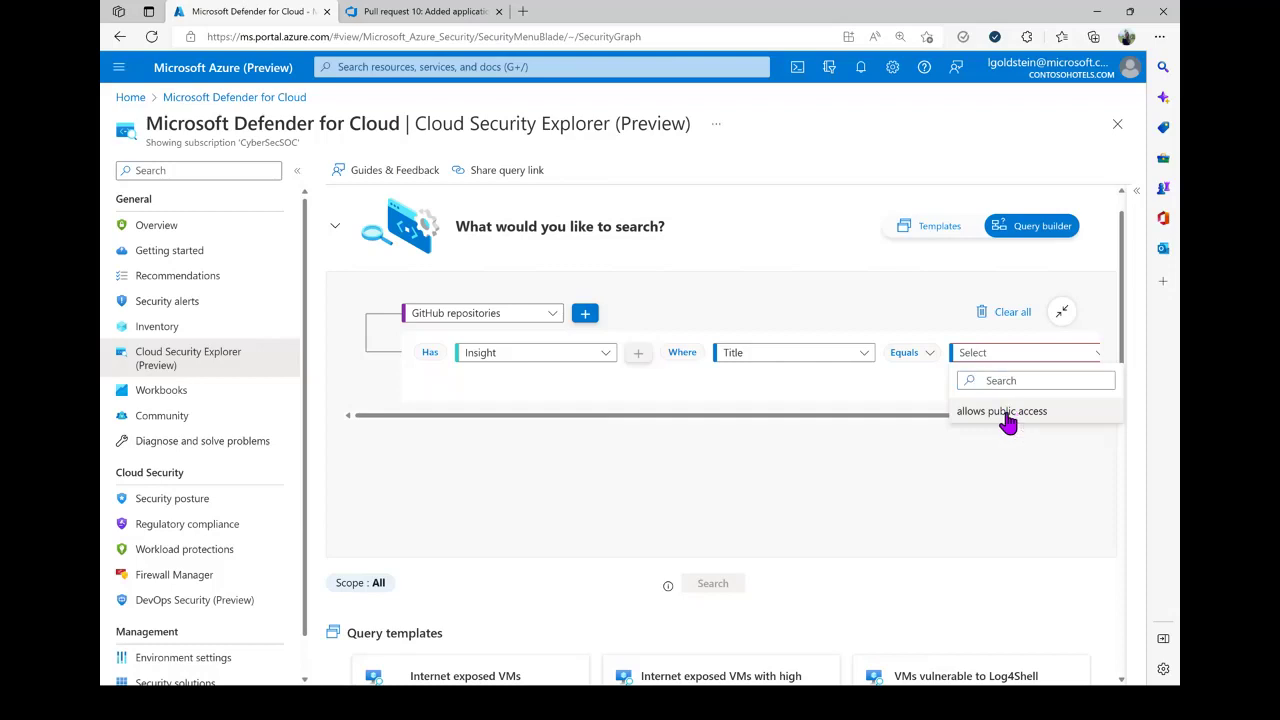
click(1002, 411)
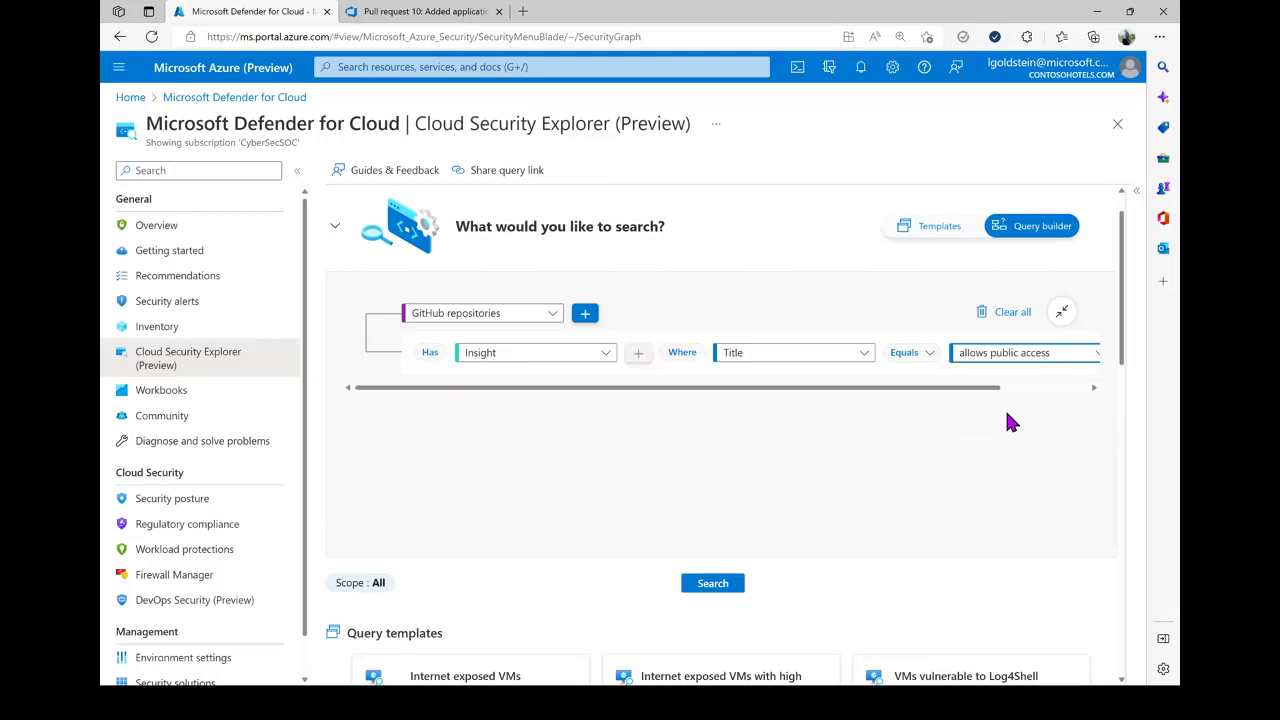
- Add a Recommendations condition to the GitHub repositories query with title equal to "Code repositories should have secret scanning findings resolved"
click(585, 314)
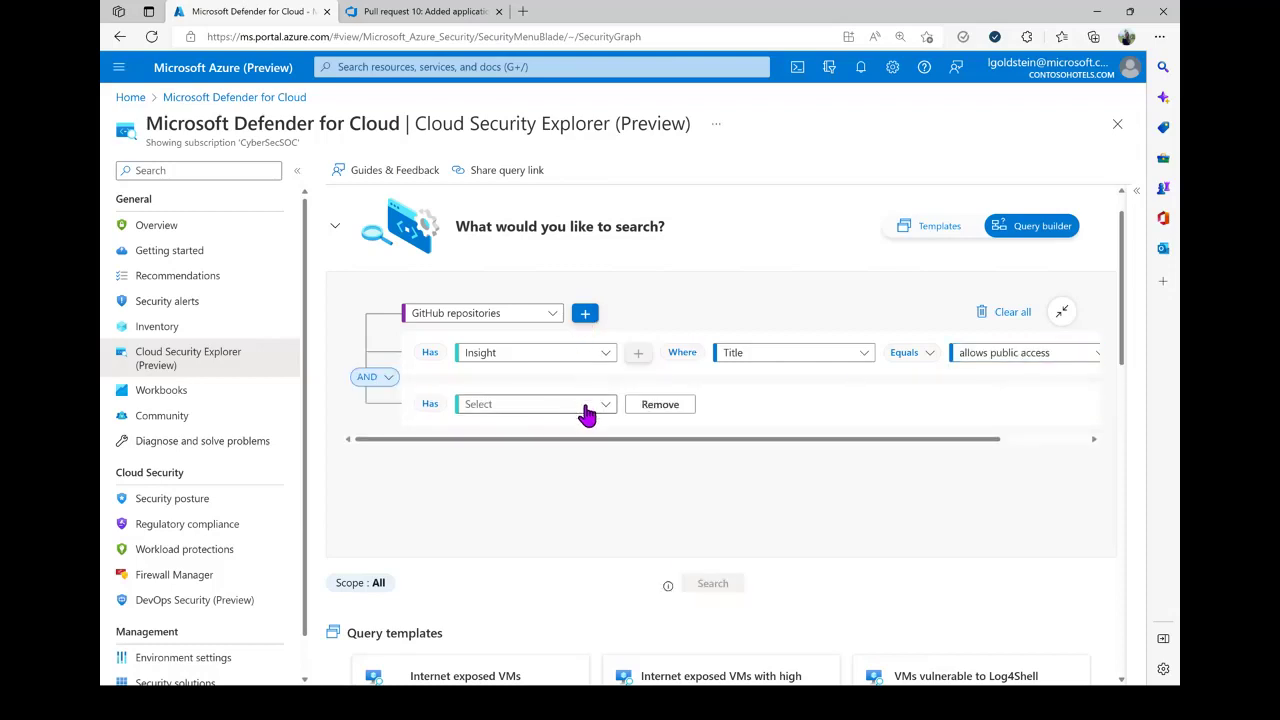
click(587, 410)
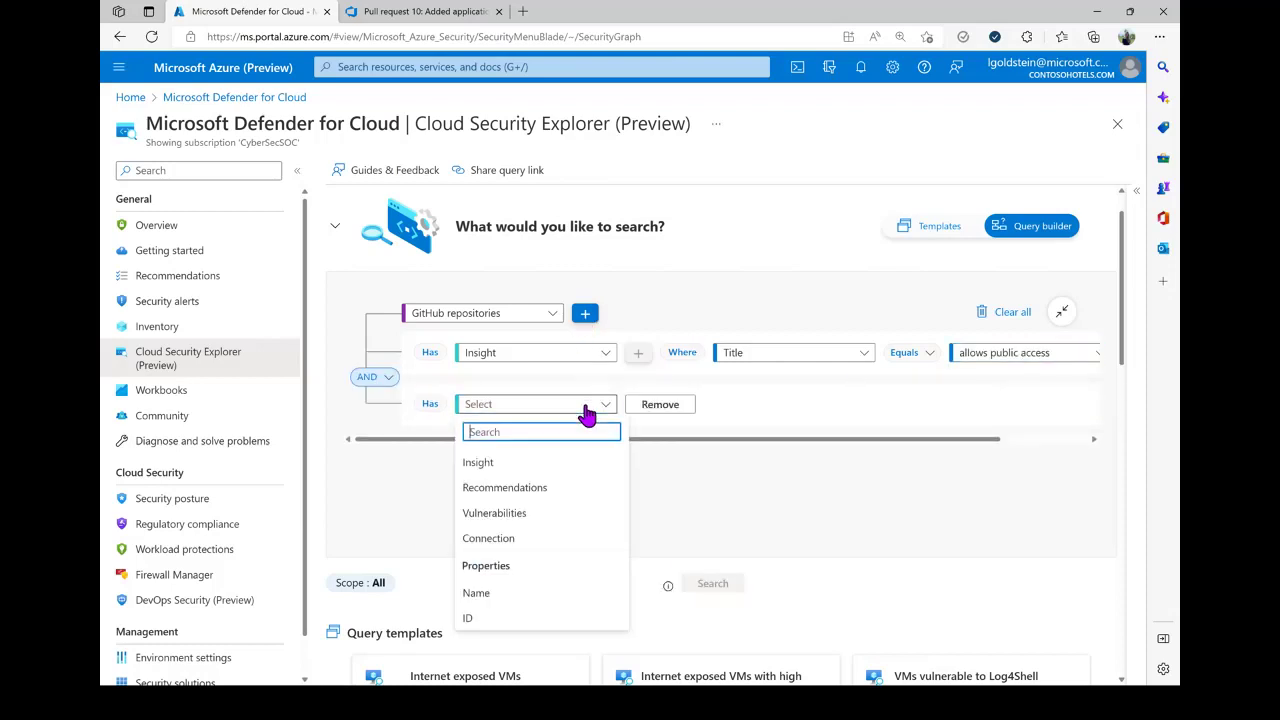
click(605, 500)
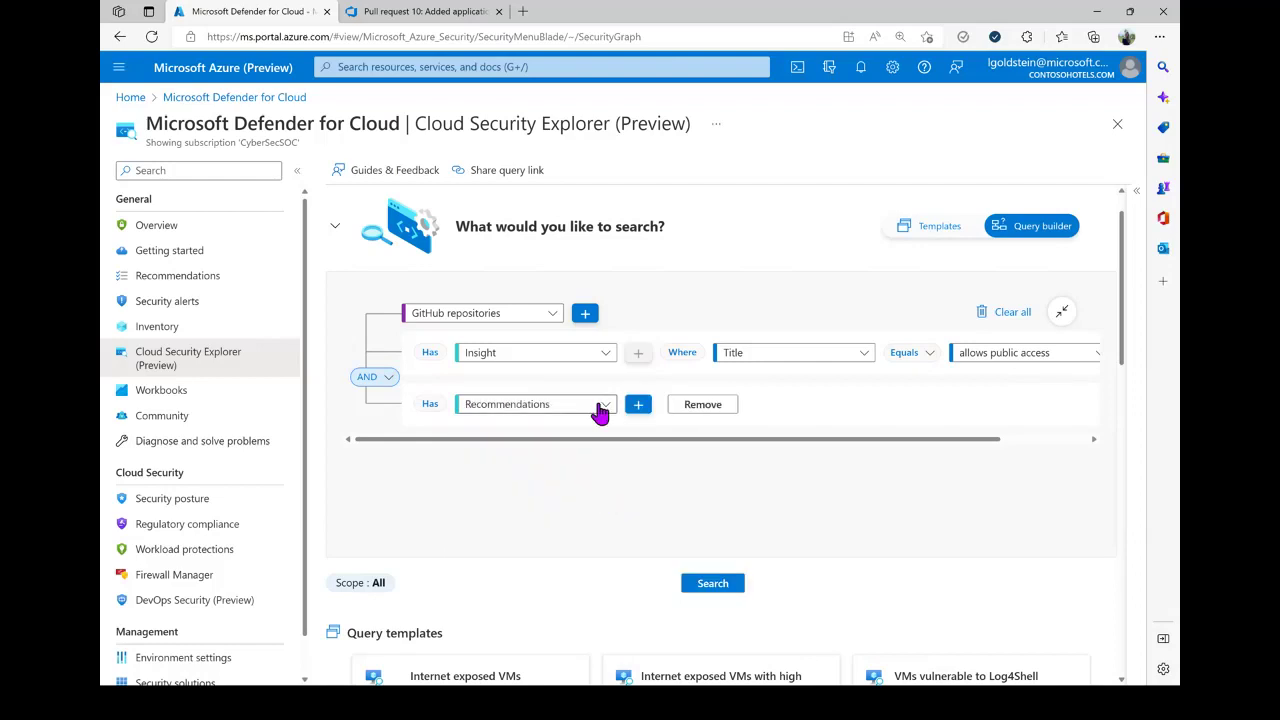
click(738, 412)
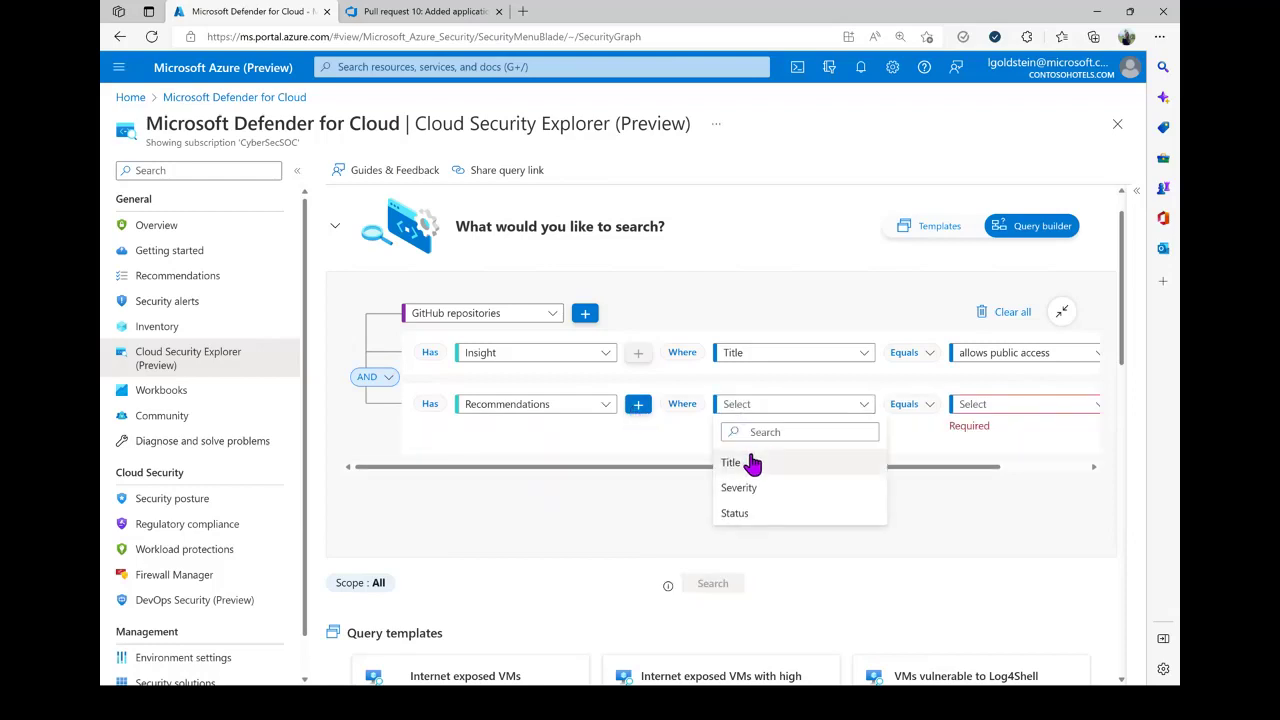
click(751, 460)
click(1000, 408)
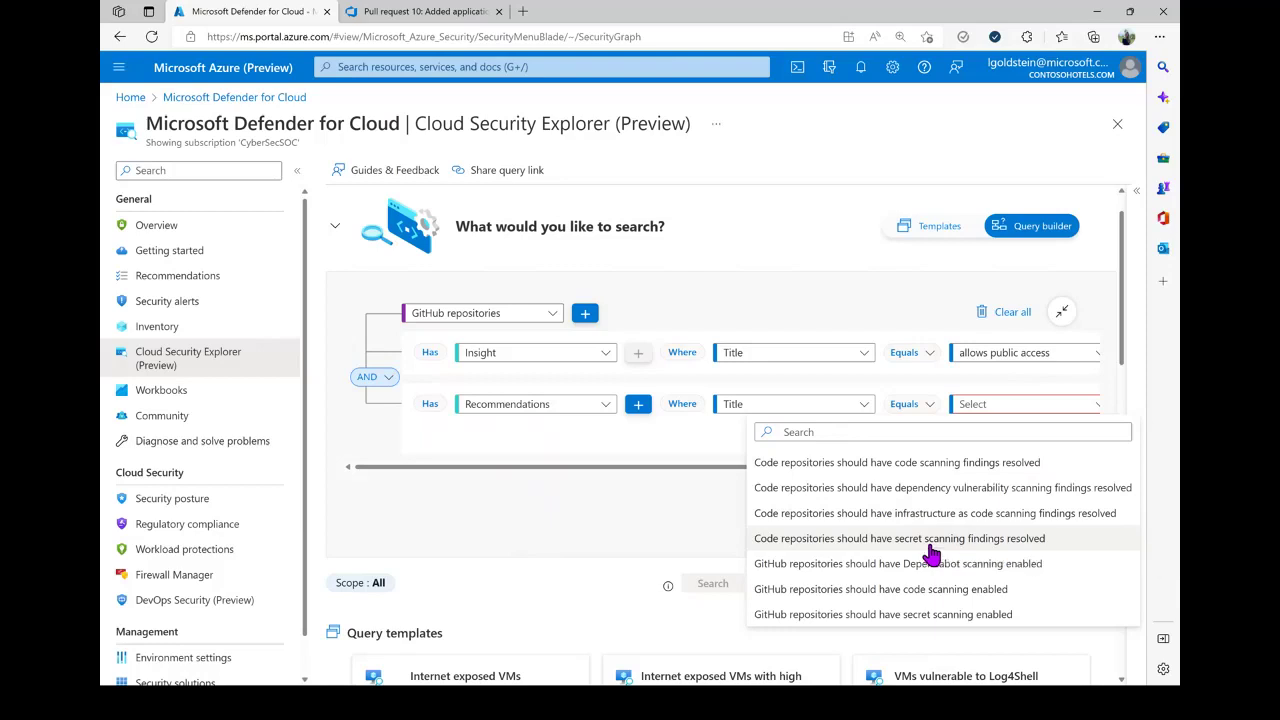
click(929, 546)
- Also require the recommendation's status to equal Unhealthy, and run the query to list the matching repositories
click(638, 404)
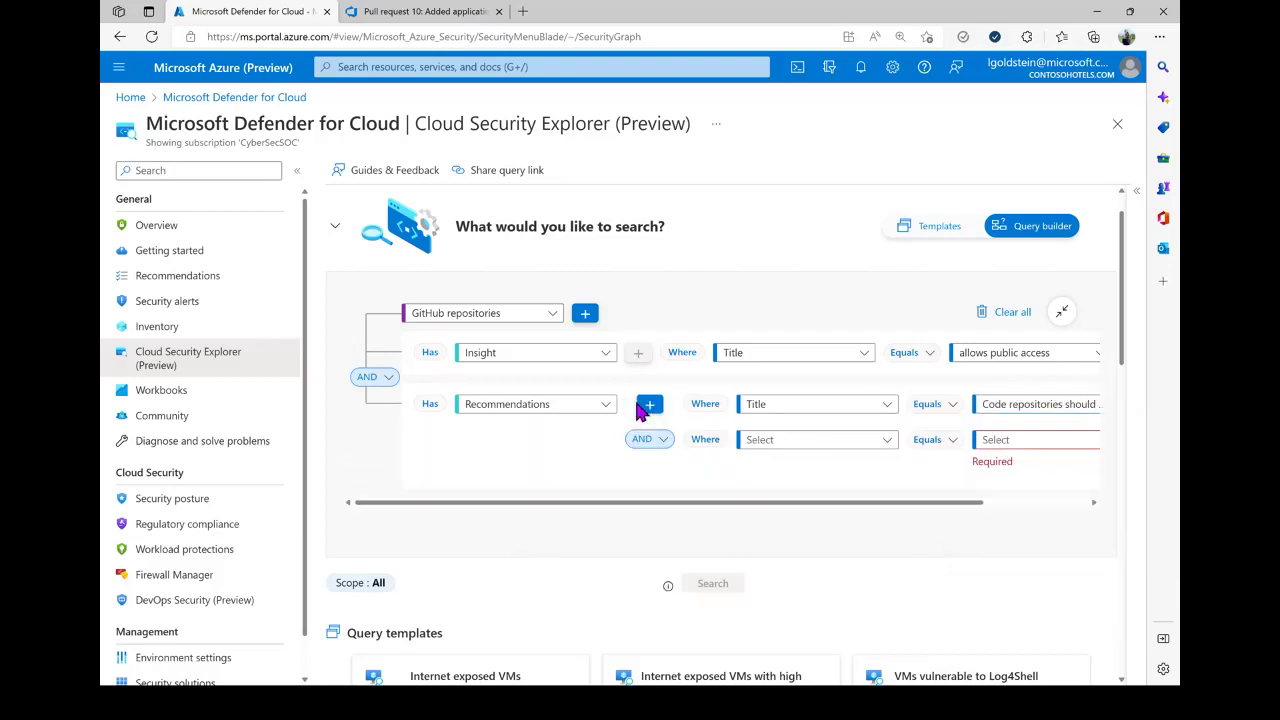
click(757, 447)
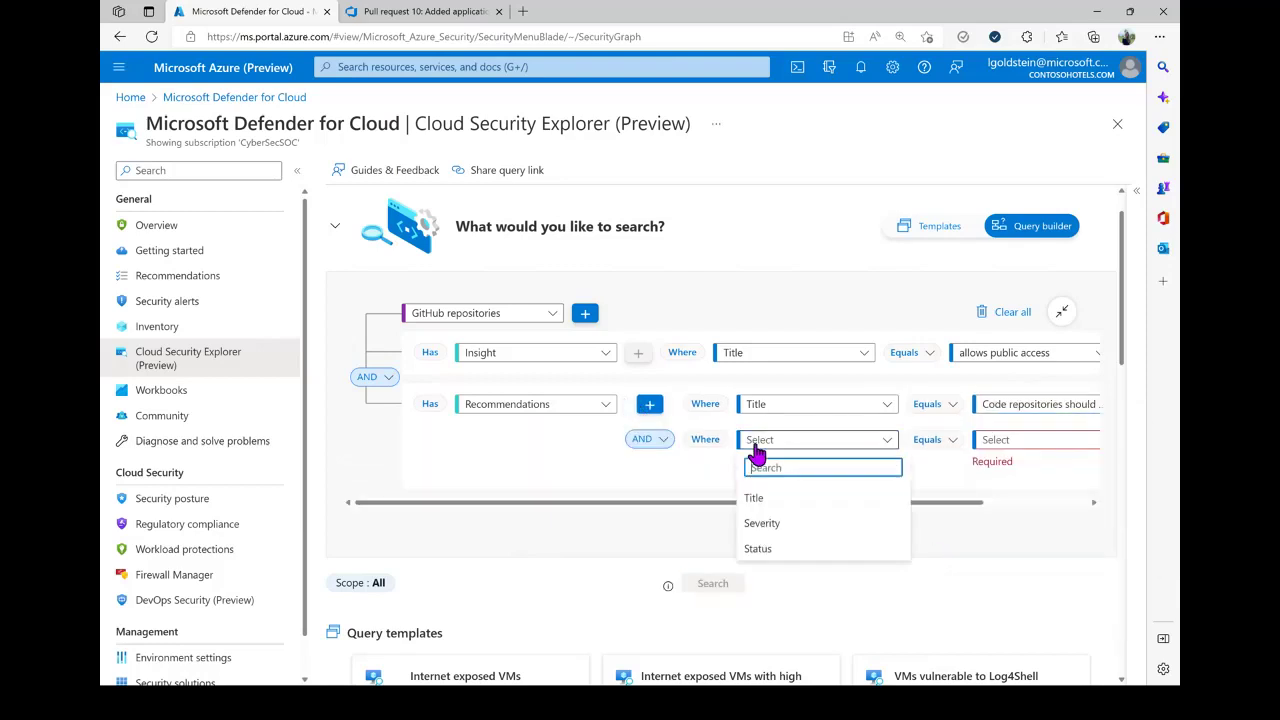
click(777, 549)
click(1008, 445)
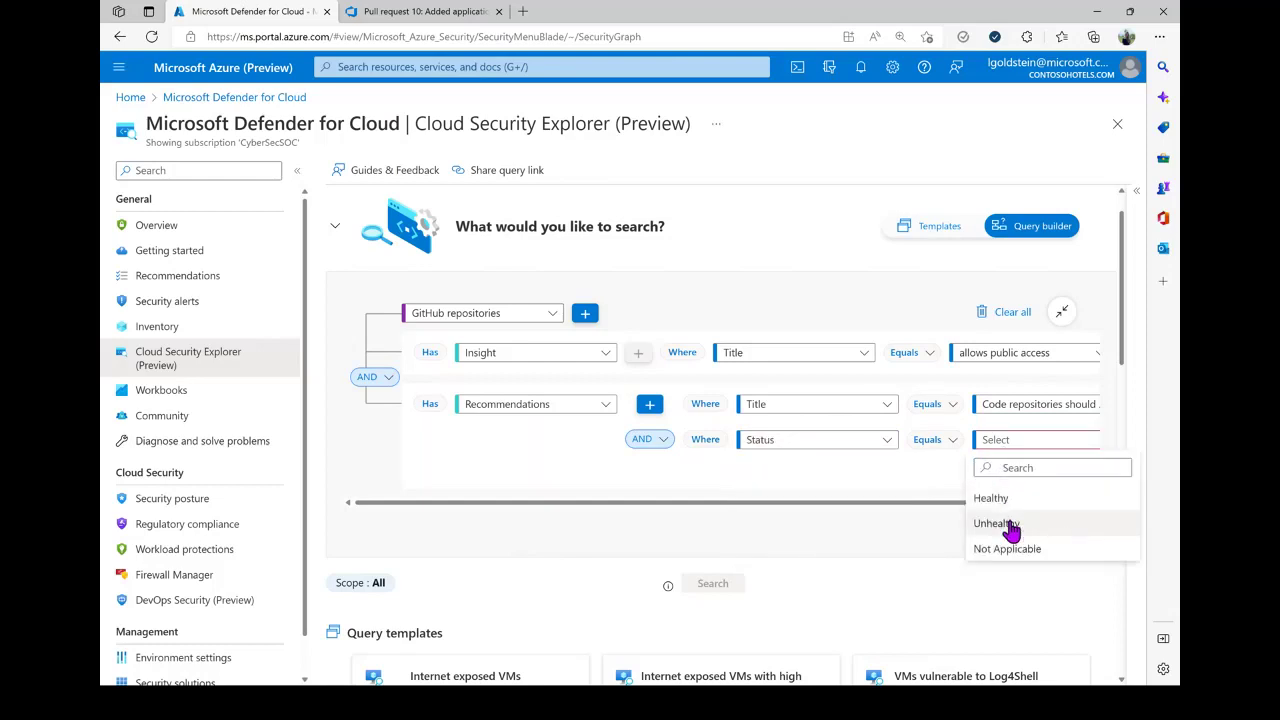
click(1008, 524)
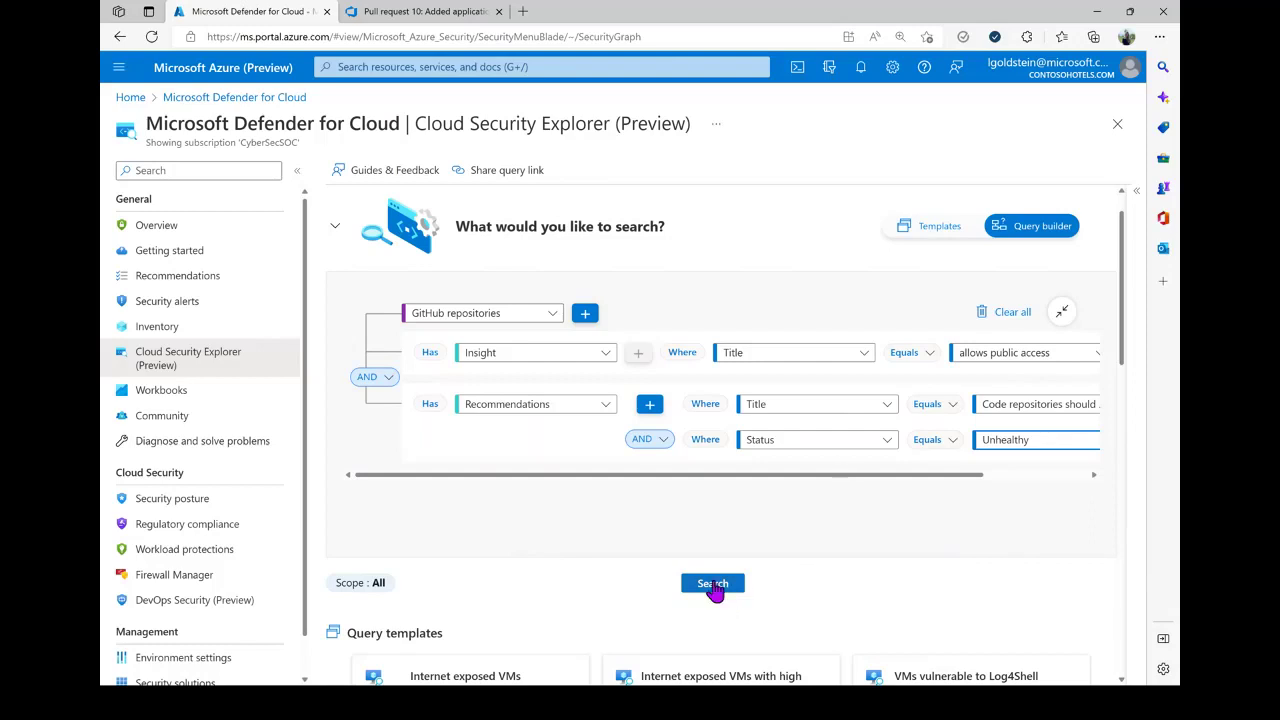
click(713, 584)
scroll(713, 588, down, 2)
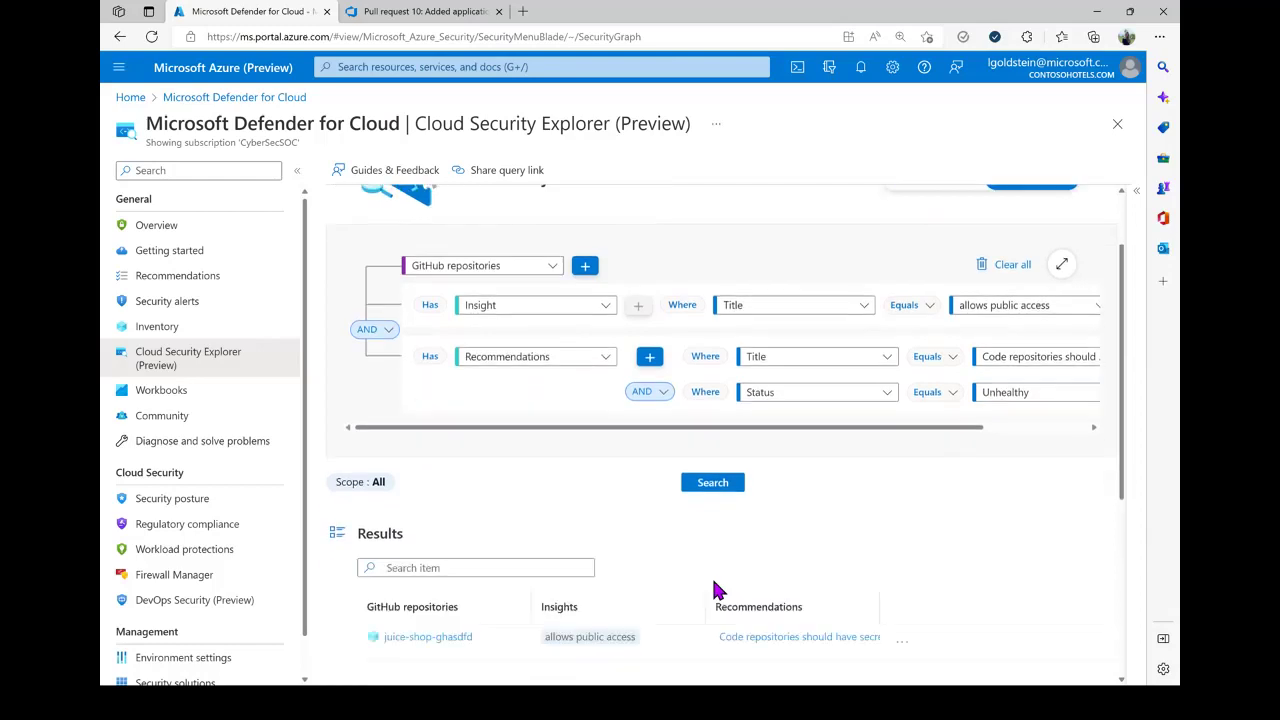
- Review the result details for the juice-shop-ghasdfd repository and open the page of its secret scanning recommendation
scroll(716, 588, down, 3)
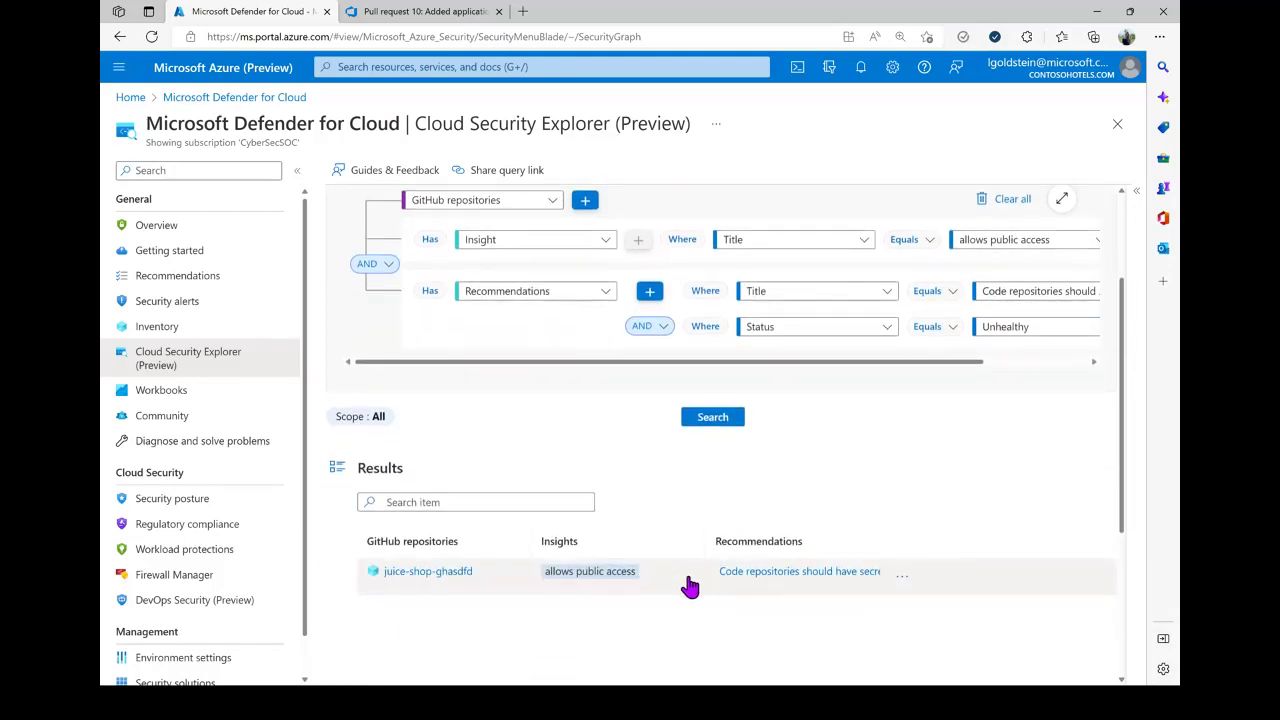
click(690, 587)
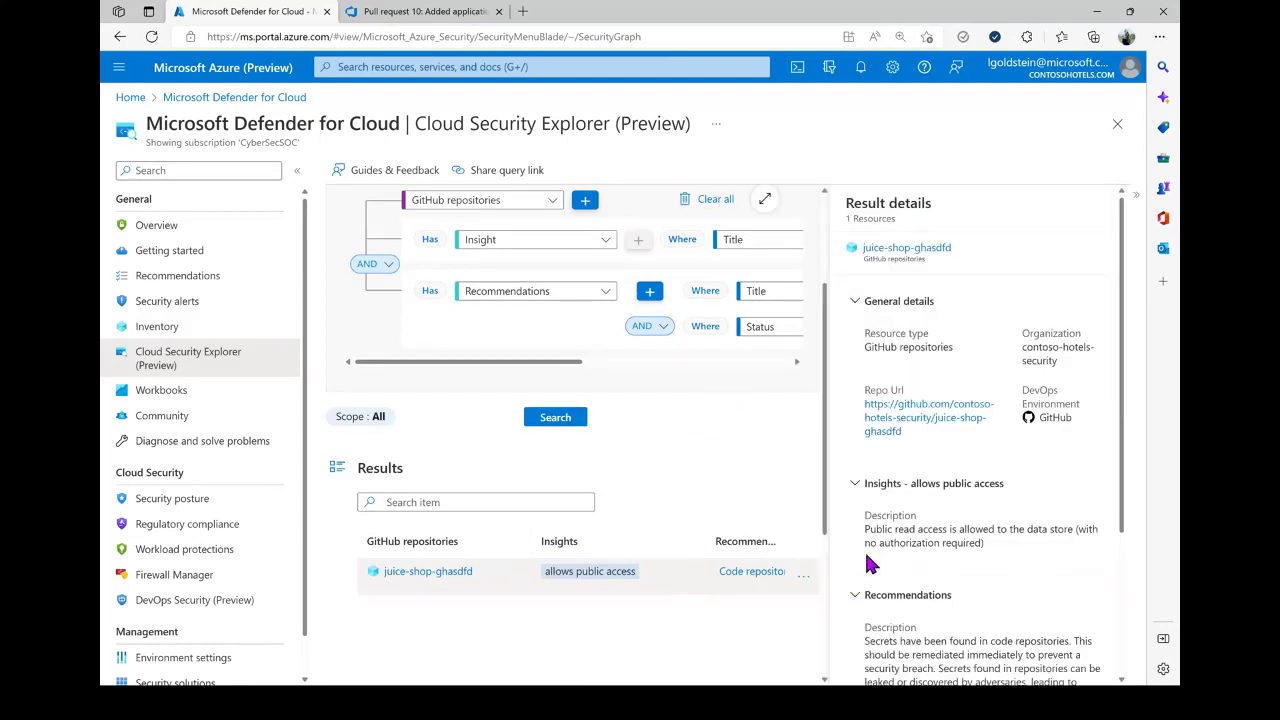
scroll(876, 567, down, 1)
scroll(876, 567, down, 1)
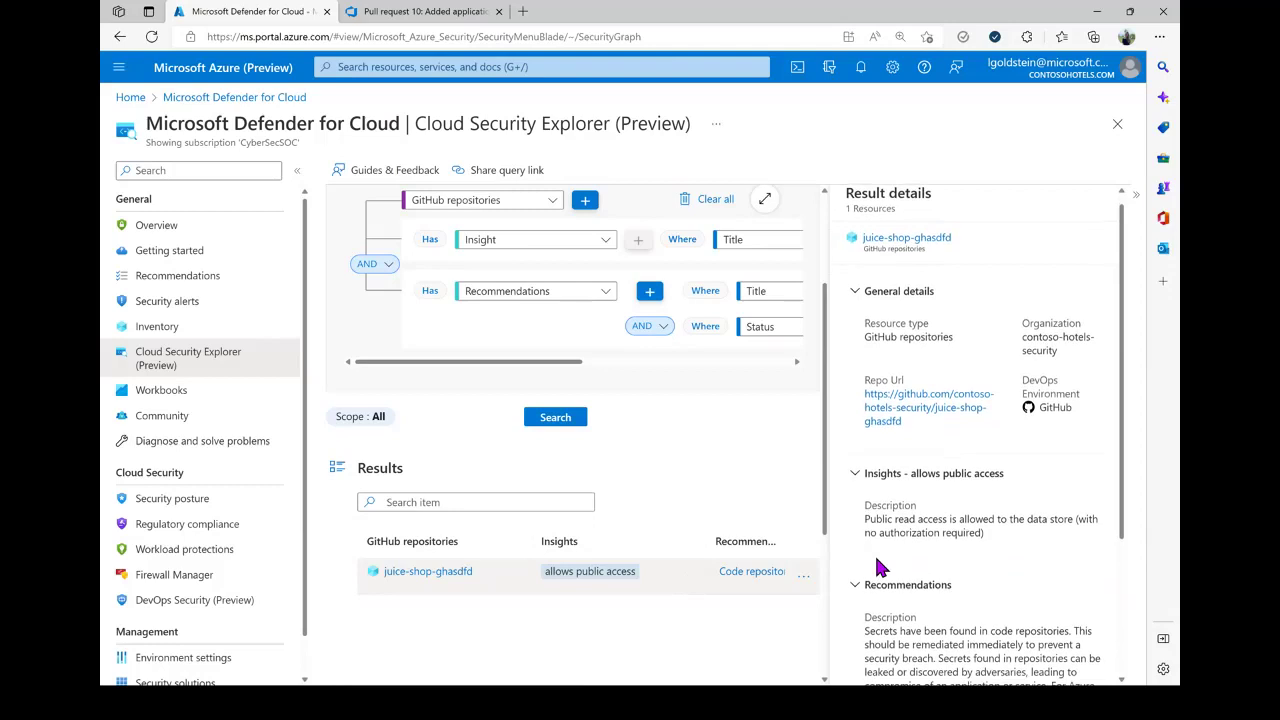
scroll(876, 567, down, 4)
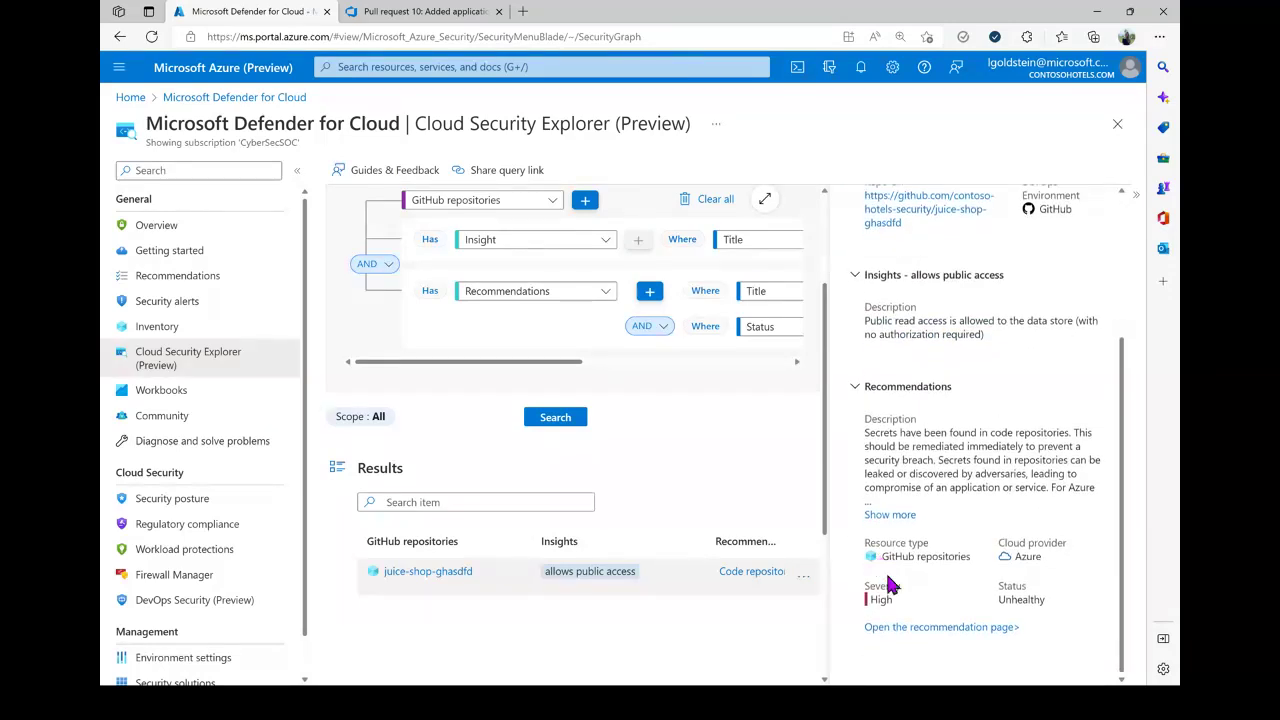
click(941, 630)
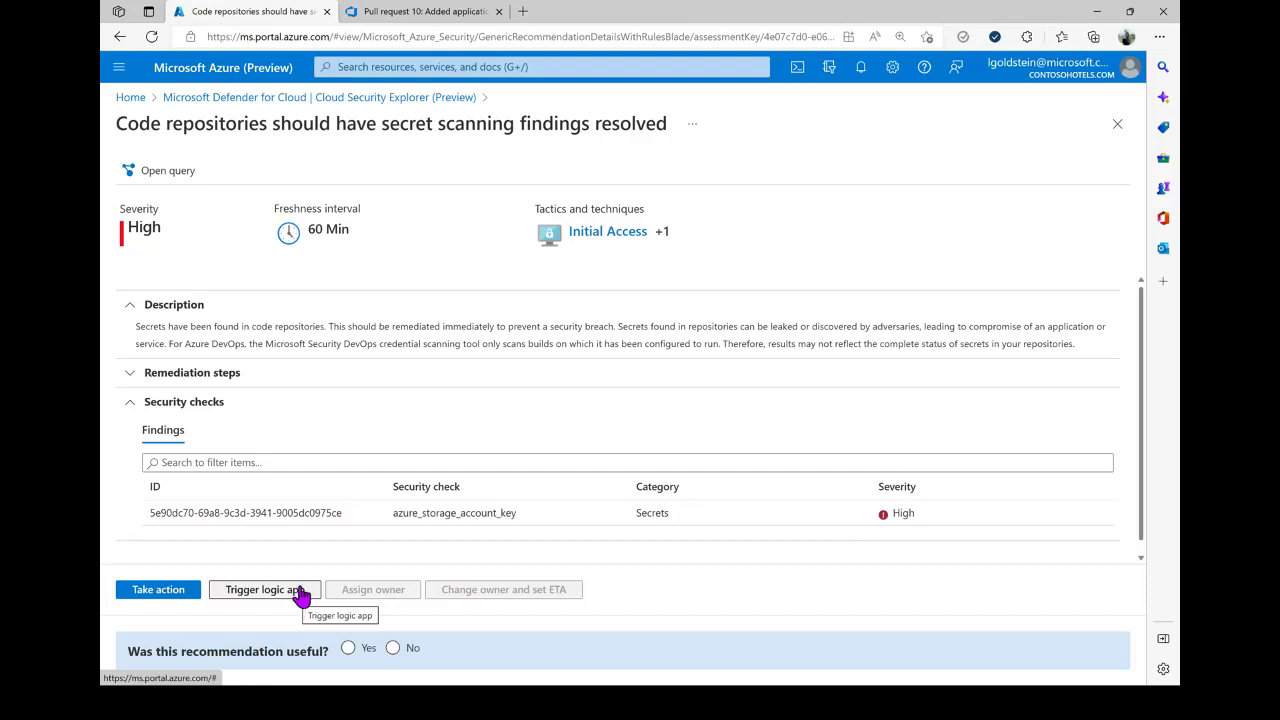
- Return to the GitHub repositories query in Cloud Security Explorer and collapse the result details
click(425, 99)
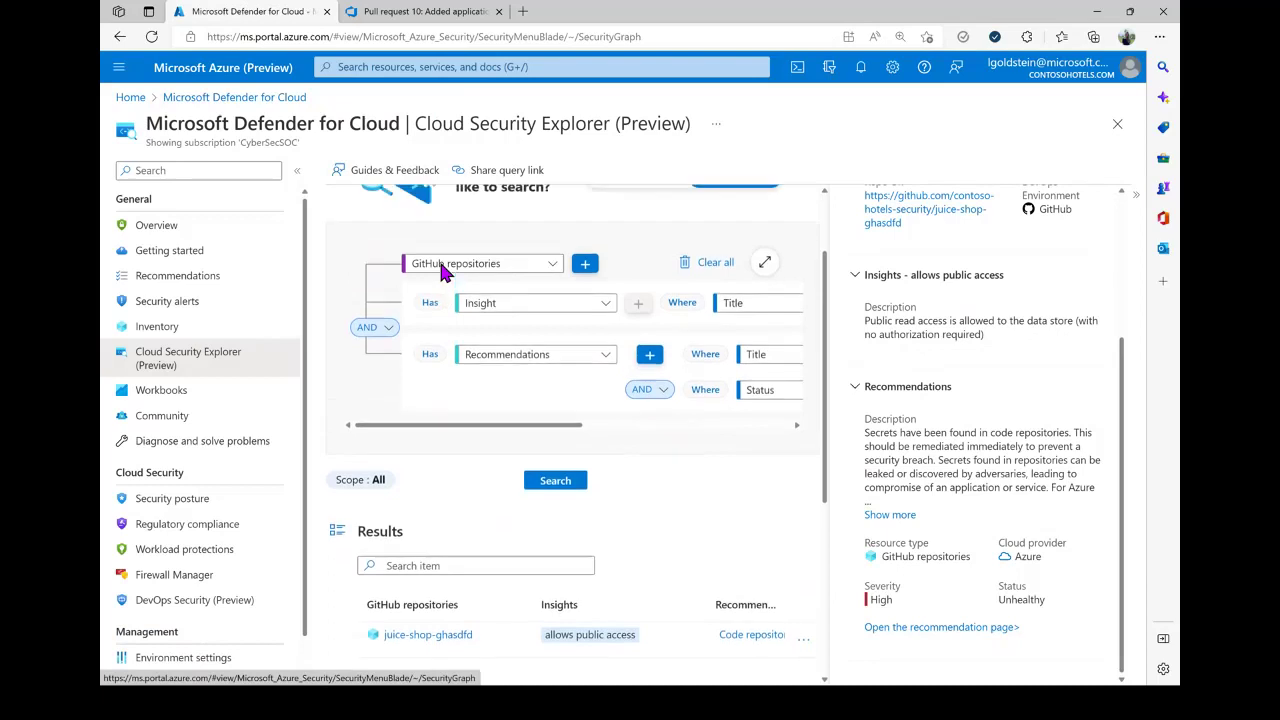
scroll(445, 273, up, 2)
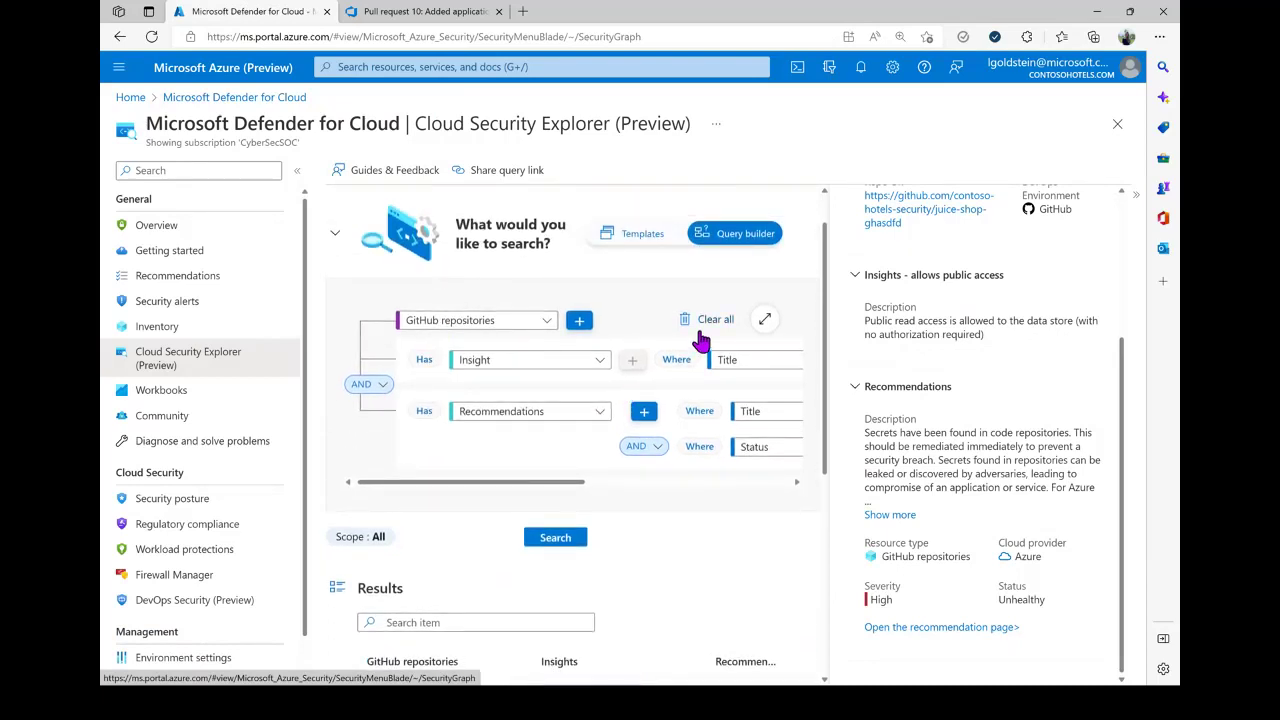
scroll(1003, 277, up, 1)
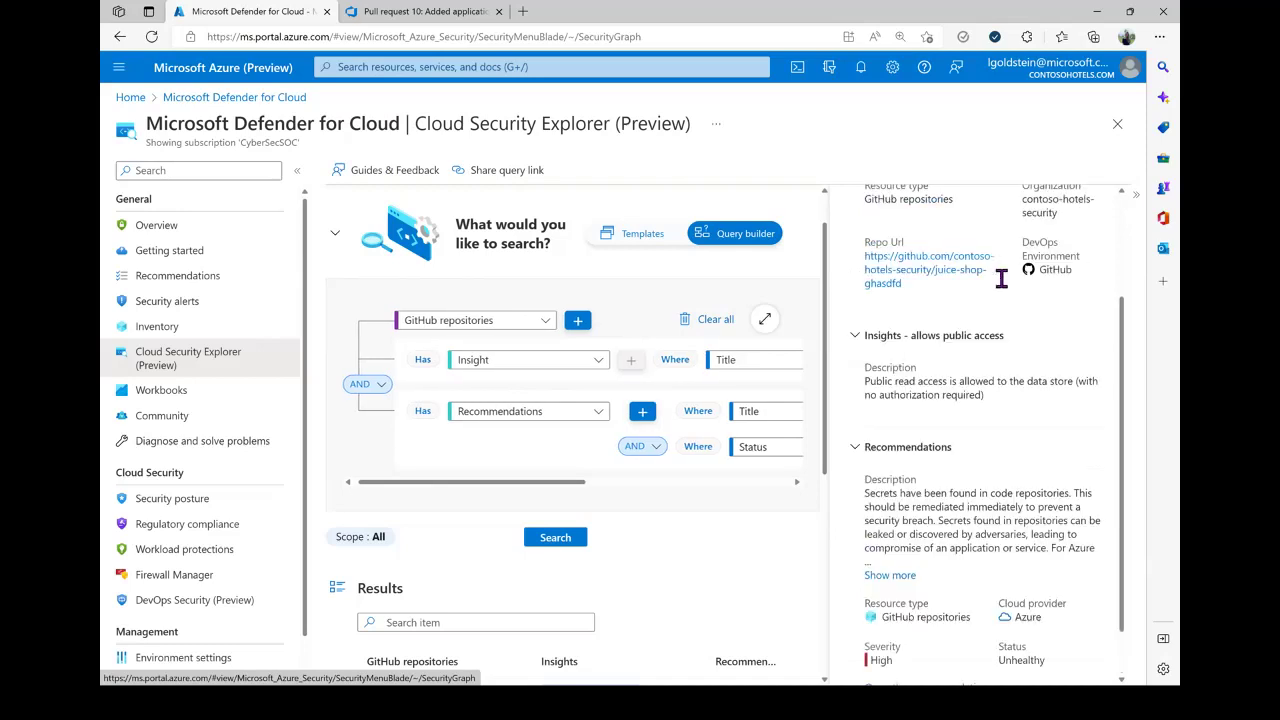
click(1138, 196)
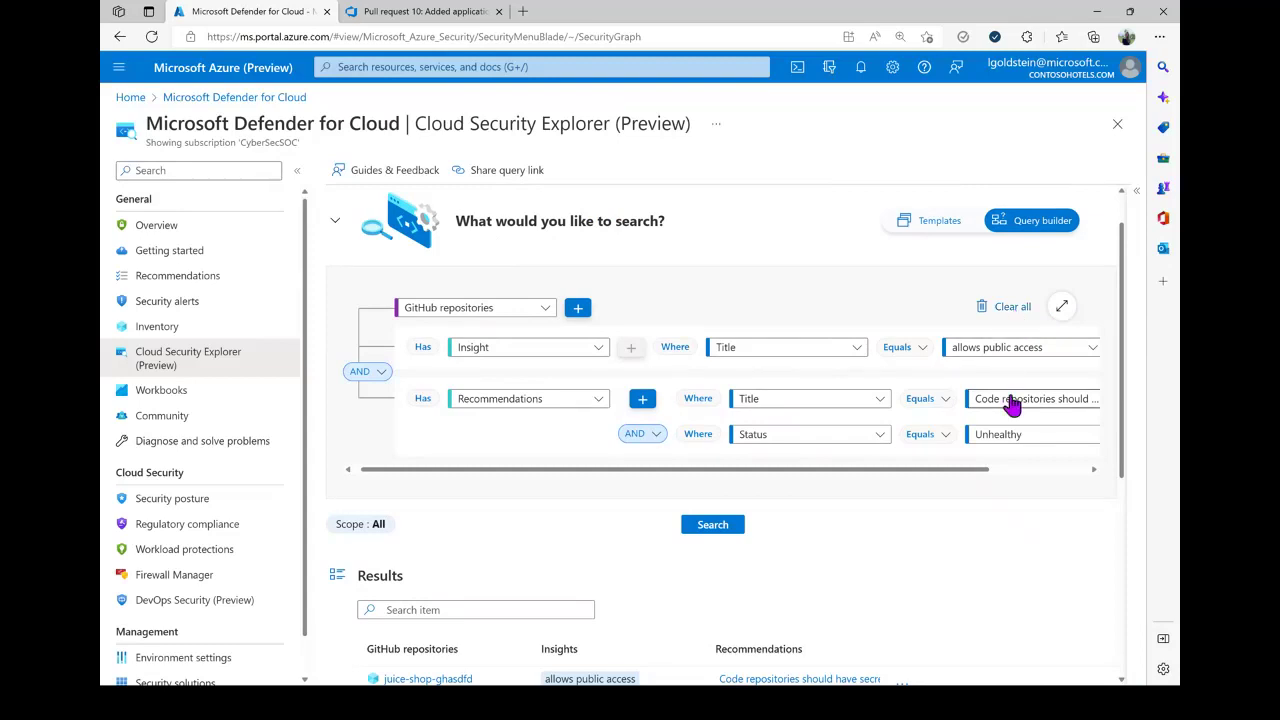
- Remove the Recommendations condition, including its title and status filters, from the GitHub repositories query
scroll(1014, 403, right, 3)
click(1088, 398)
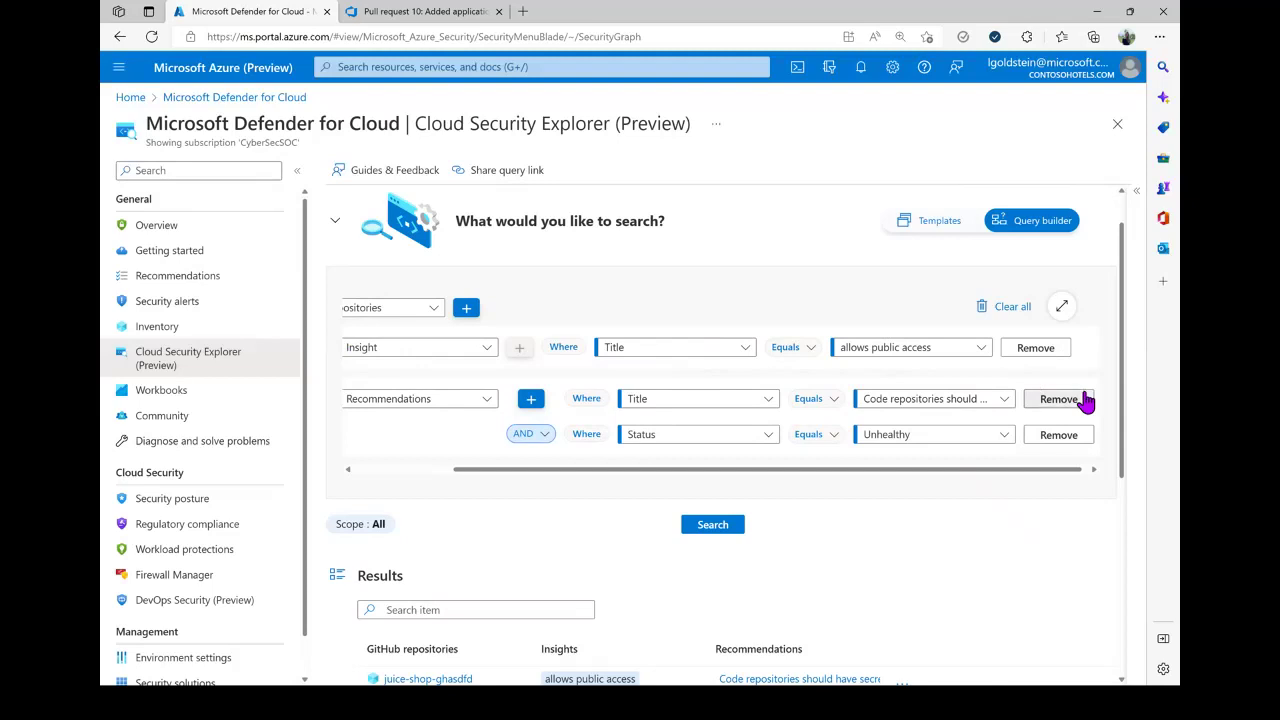
click(1088, 400)
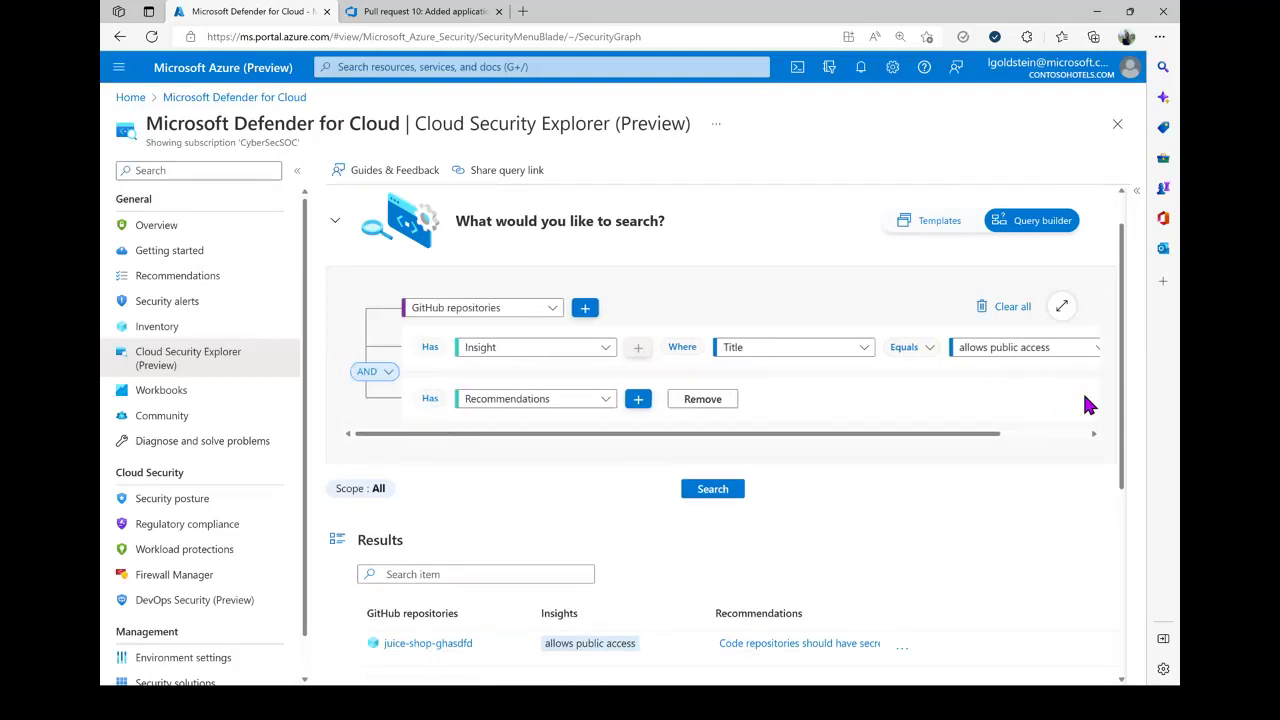
click(724, 404)
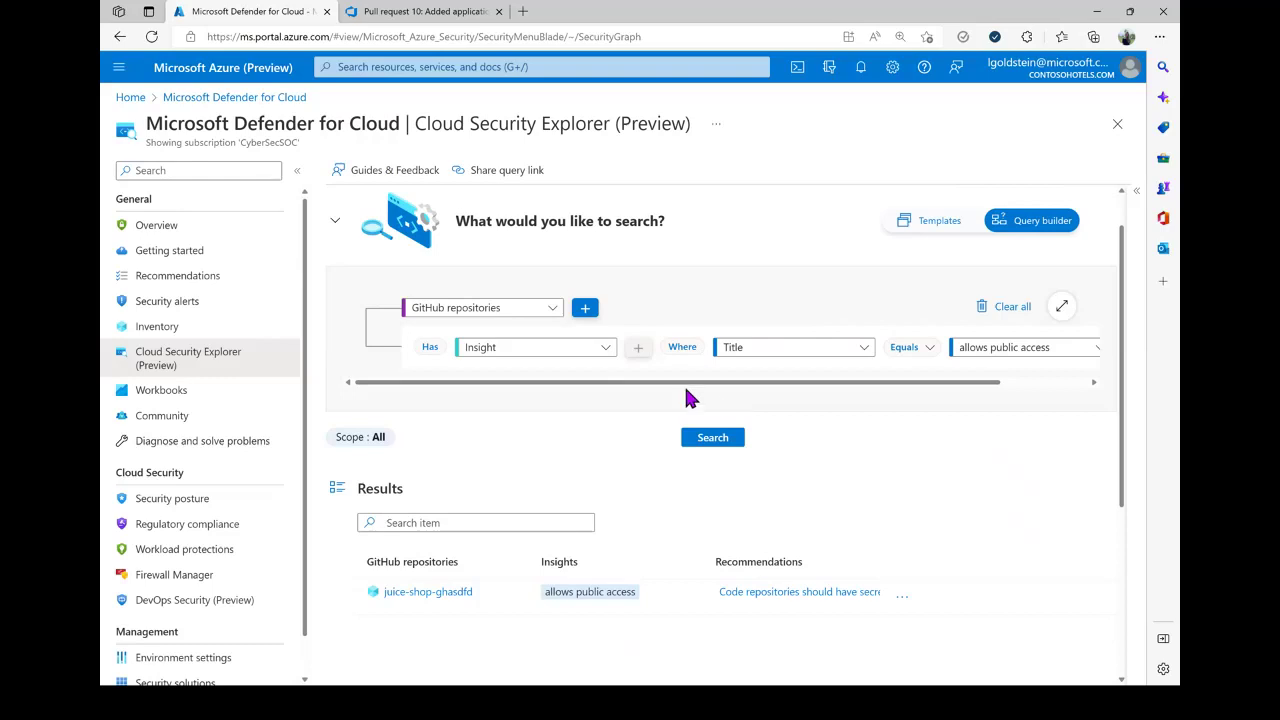
- Replace the Insight condition with Vulnerabilities where Severity equals High, and run the query
click(600, 367)
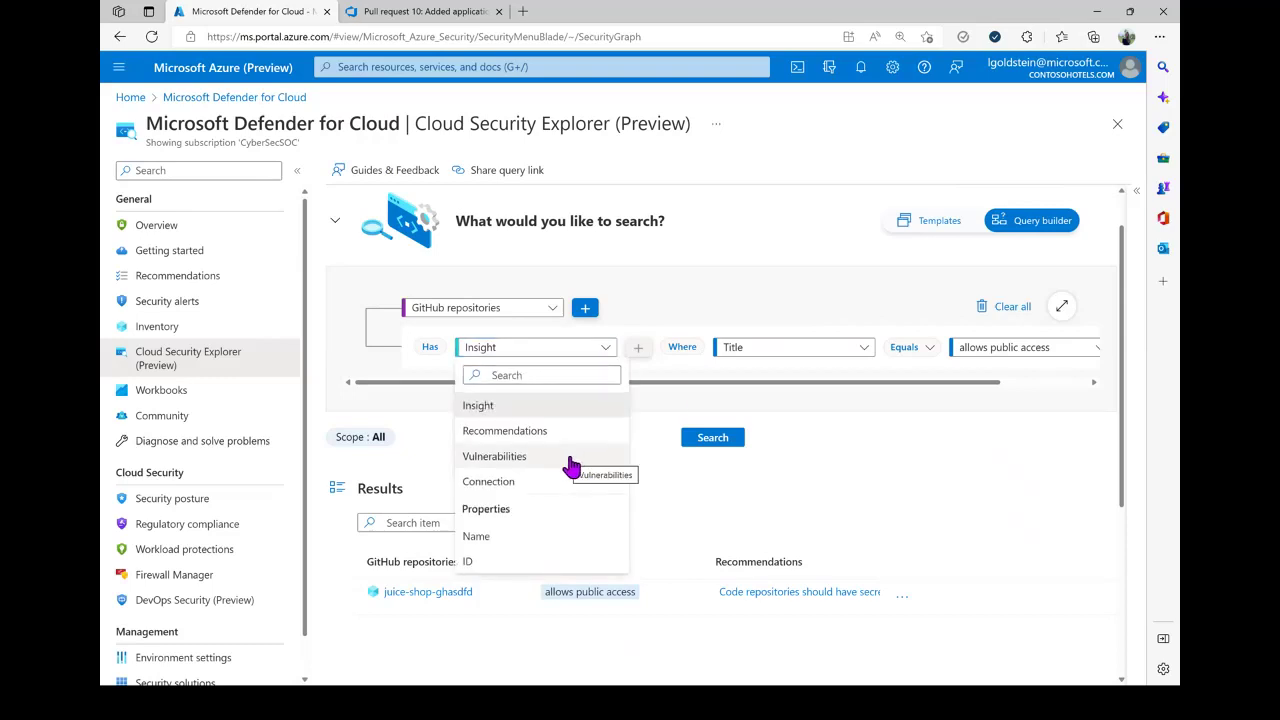
click(573, 463)
click(637, 349)
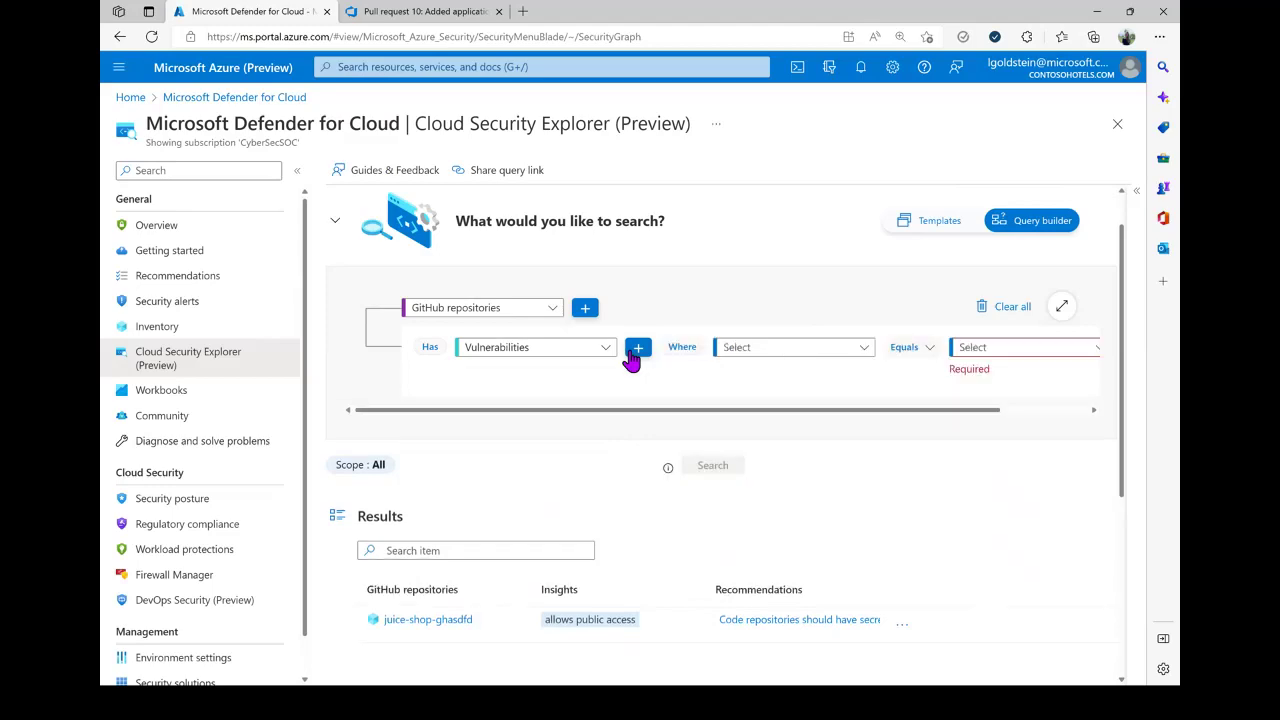
click(740, 350)
scroll(760, 380, up, 3)
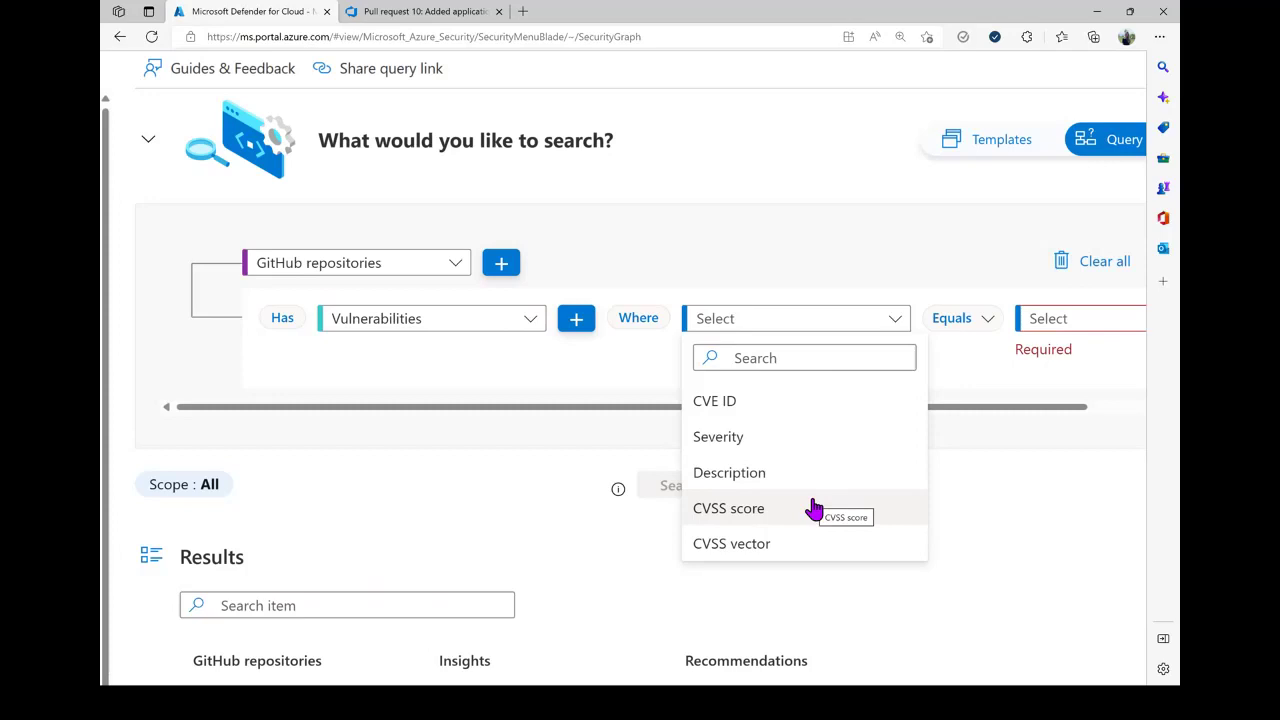
click(786, 444)
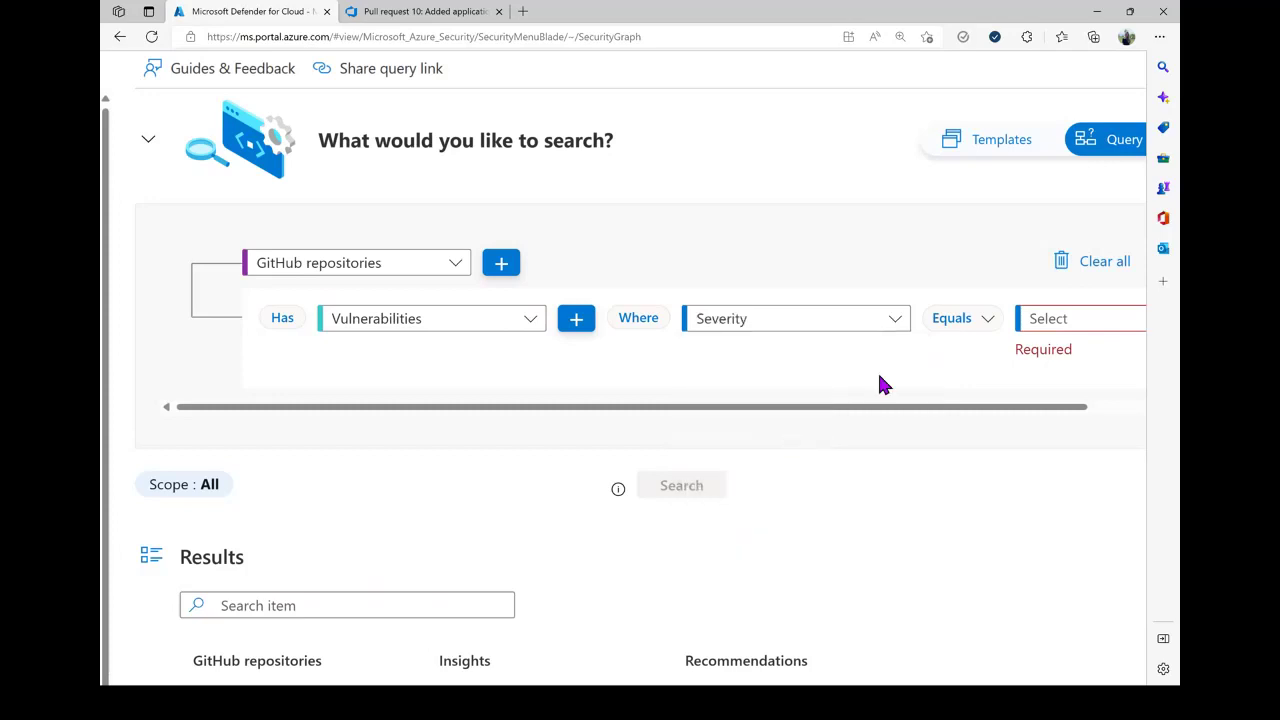
click(1017, 328)
click(1003, 400)
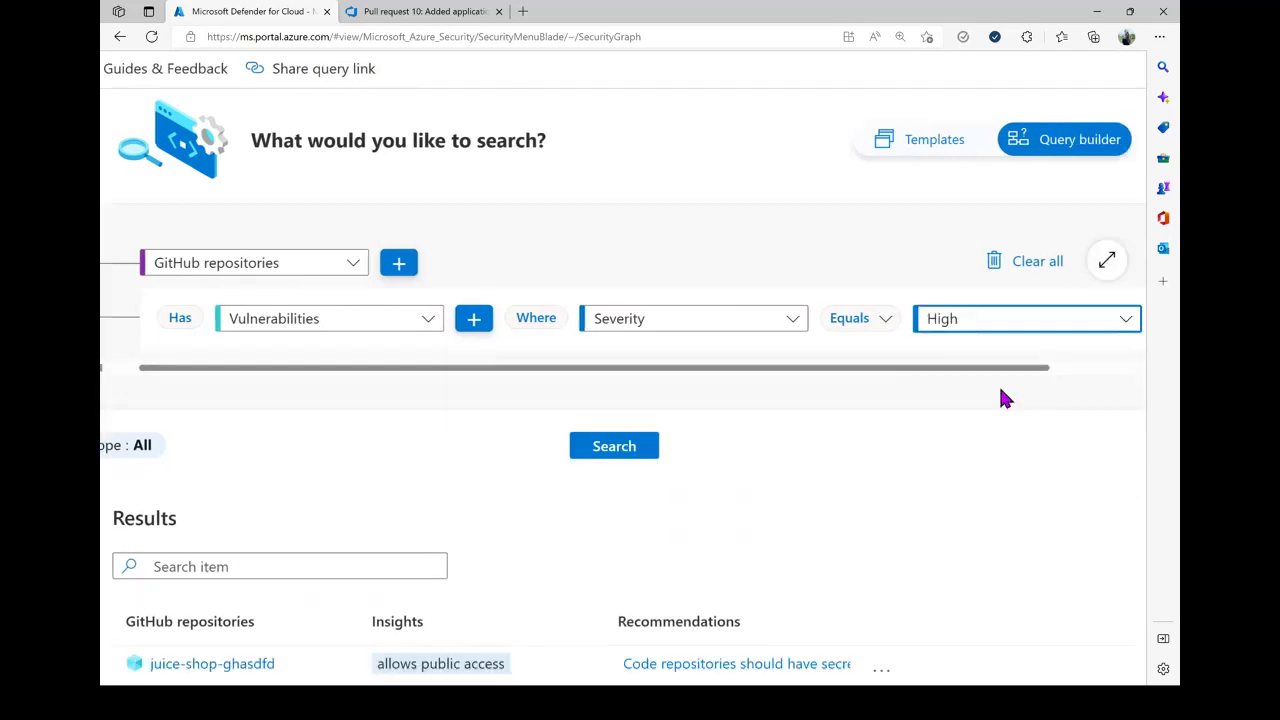
click(700, 440)
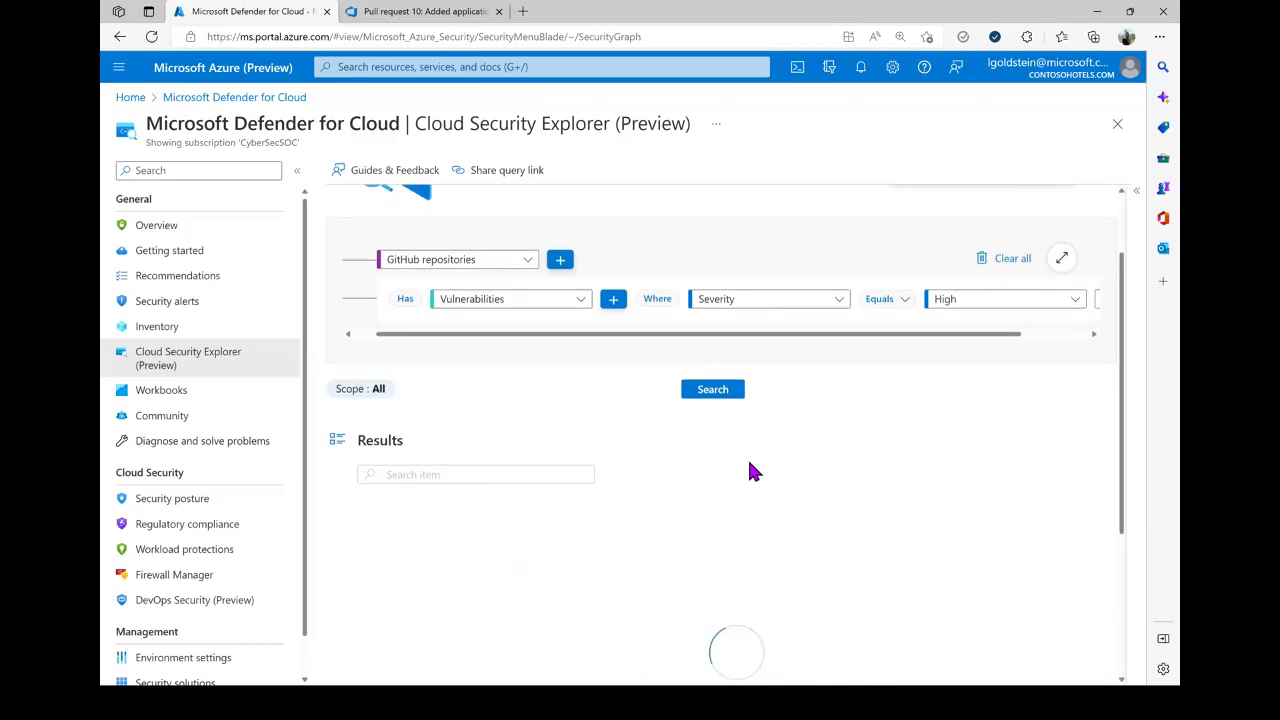
- View the result details for the dfddemo repository and examine vulnerability CVE-2021-3918
click(750, 550)
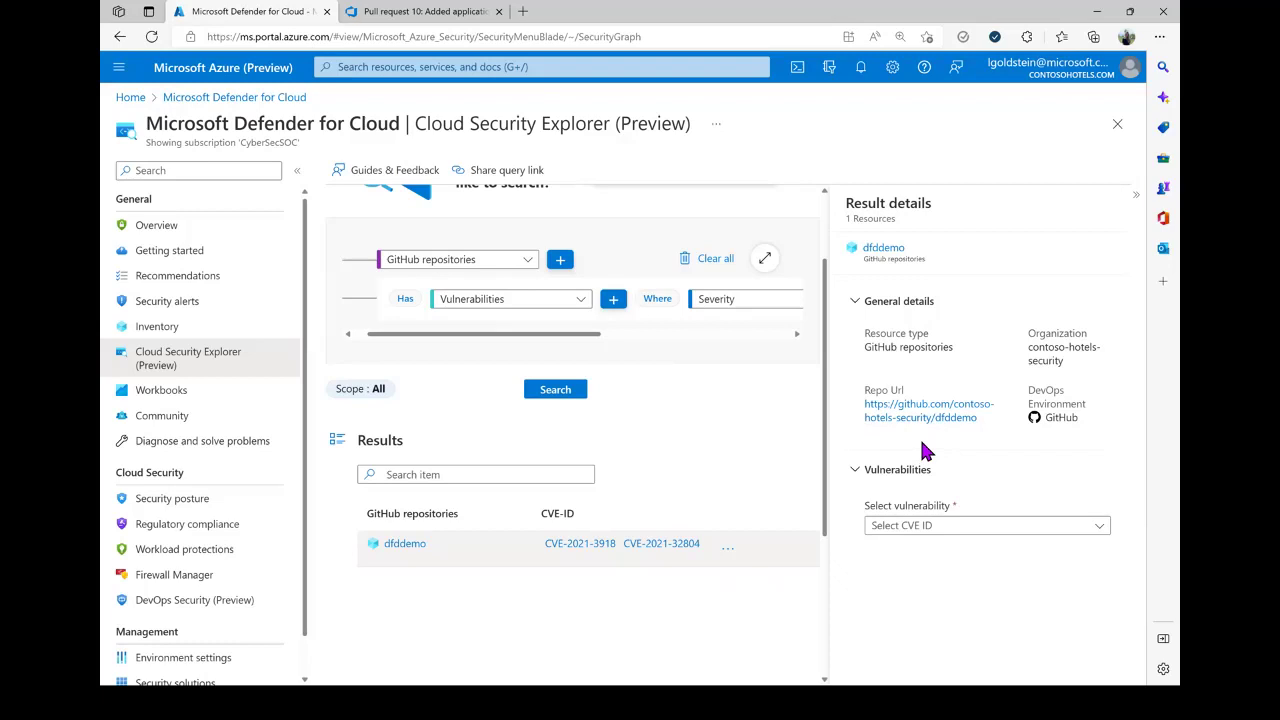
click(914, 524)
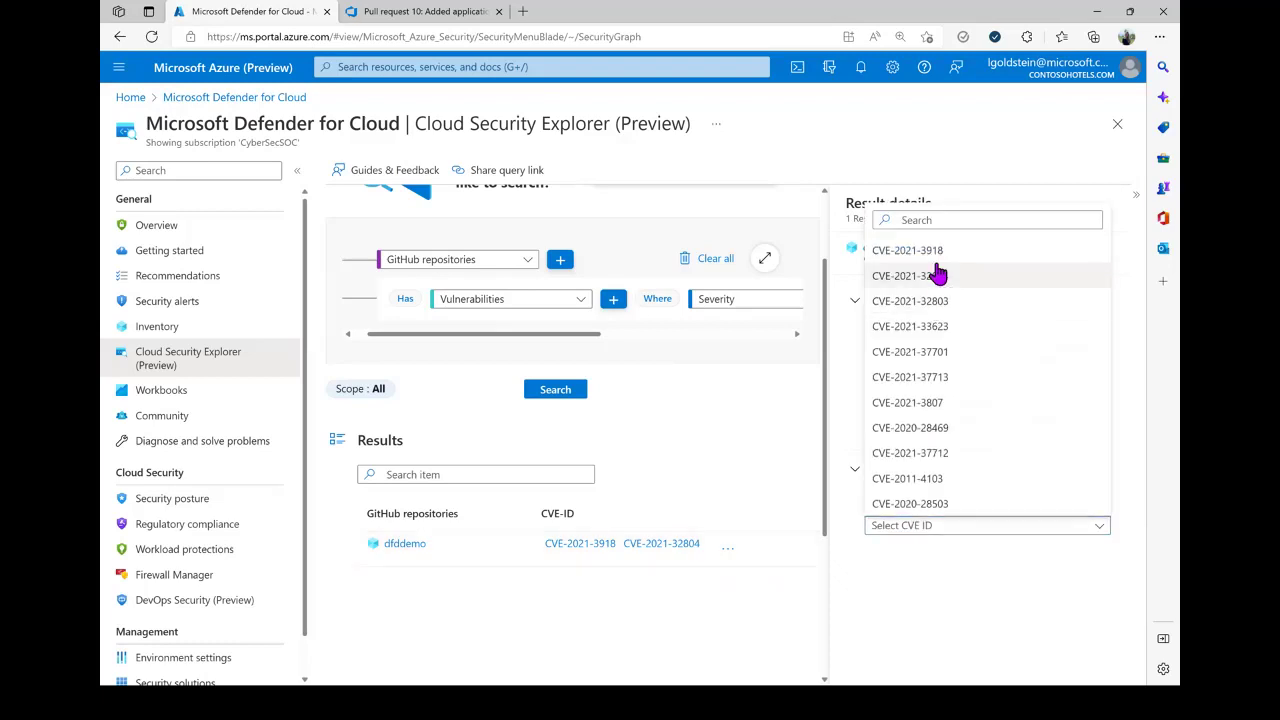
click(934, 252)
scroll(917, 443, down, 2)
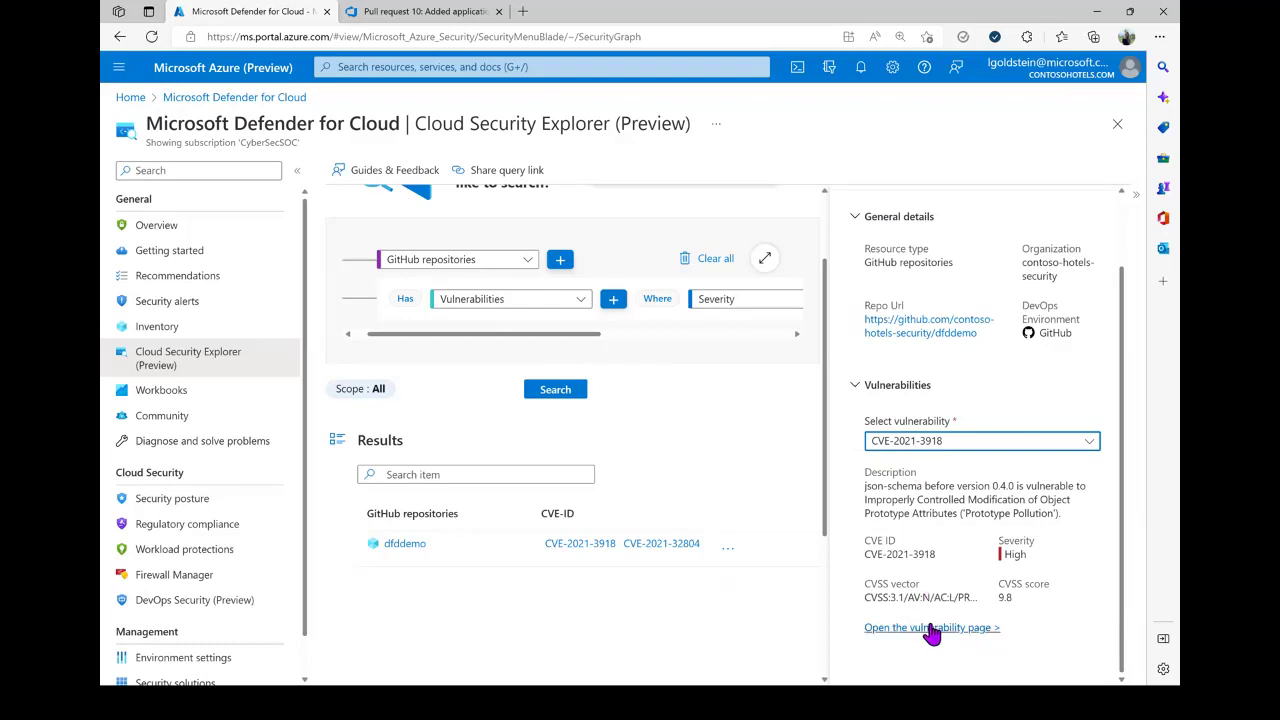
click(944, 335)
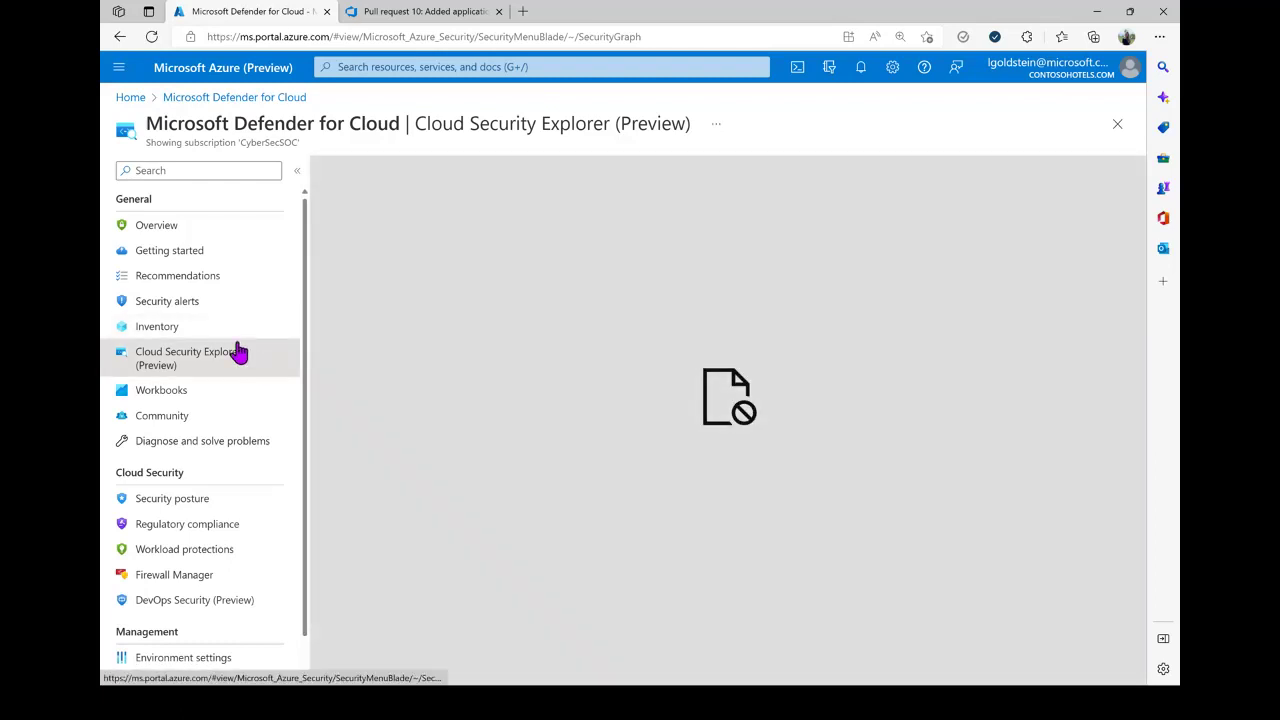
- Return to Defender for Cloud, open DevOps Security and locate the DfD Playground repository in the list
click(238, 100)
click(195, 366)
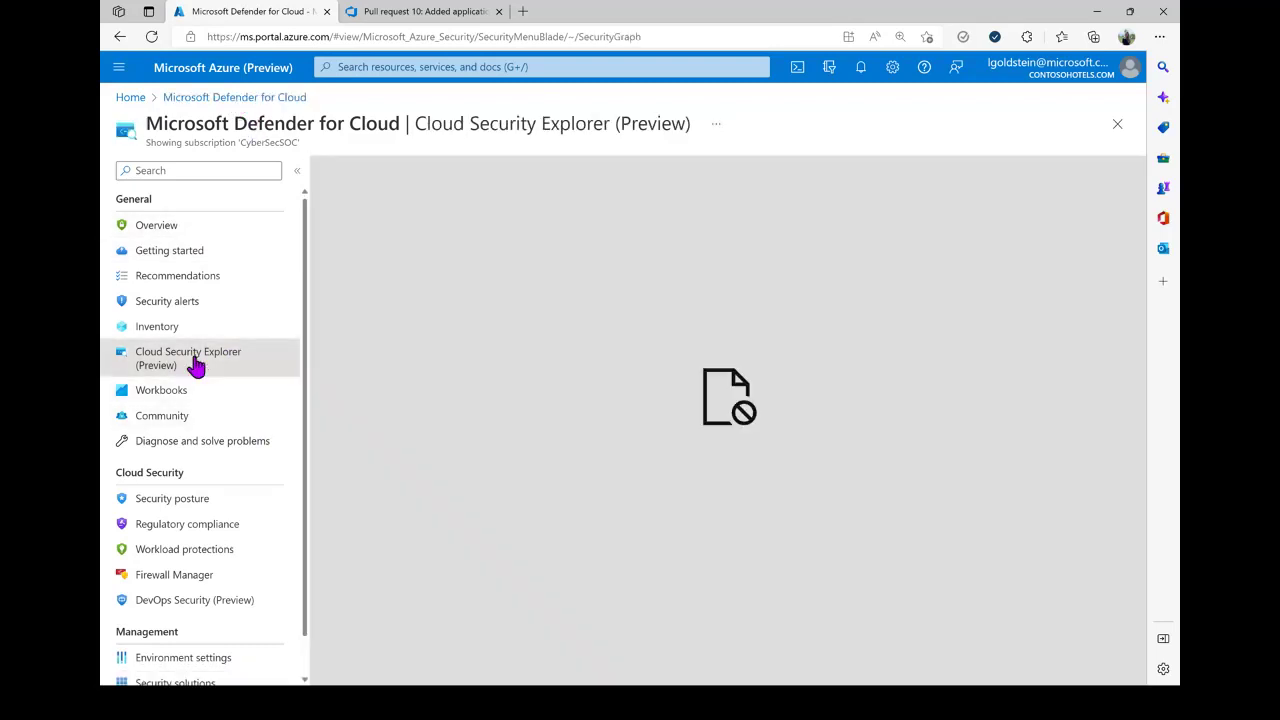
click(178, 604)
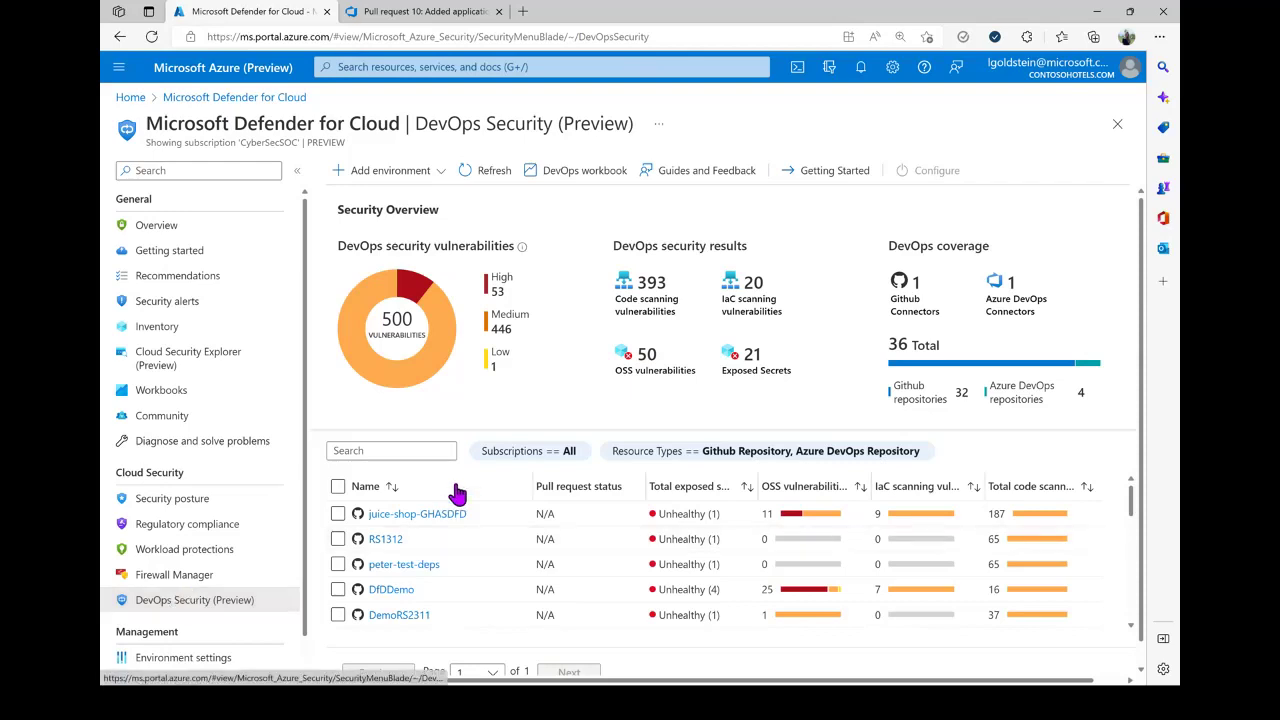
scroll(455, 493, down, 1)
scroll(455, 493, down, 2)
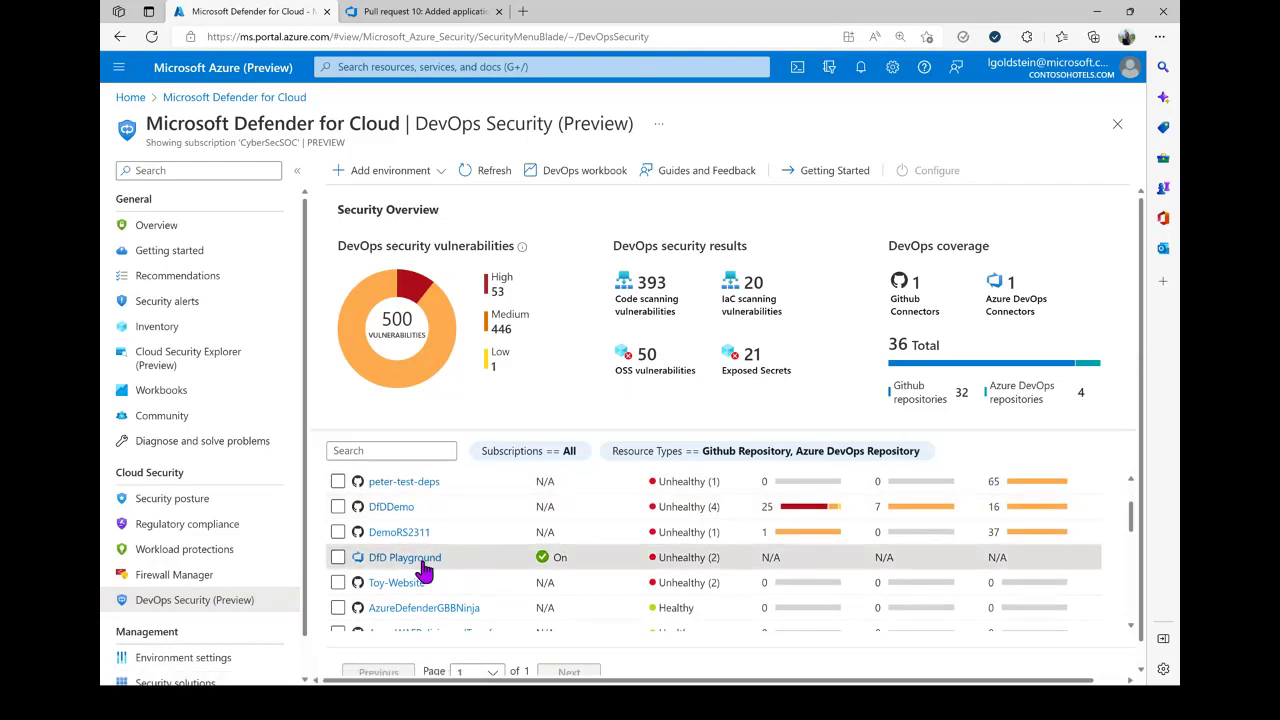
- Select the DfD Playground repository and open its configuration
click(338, 558)
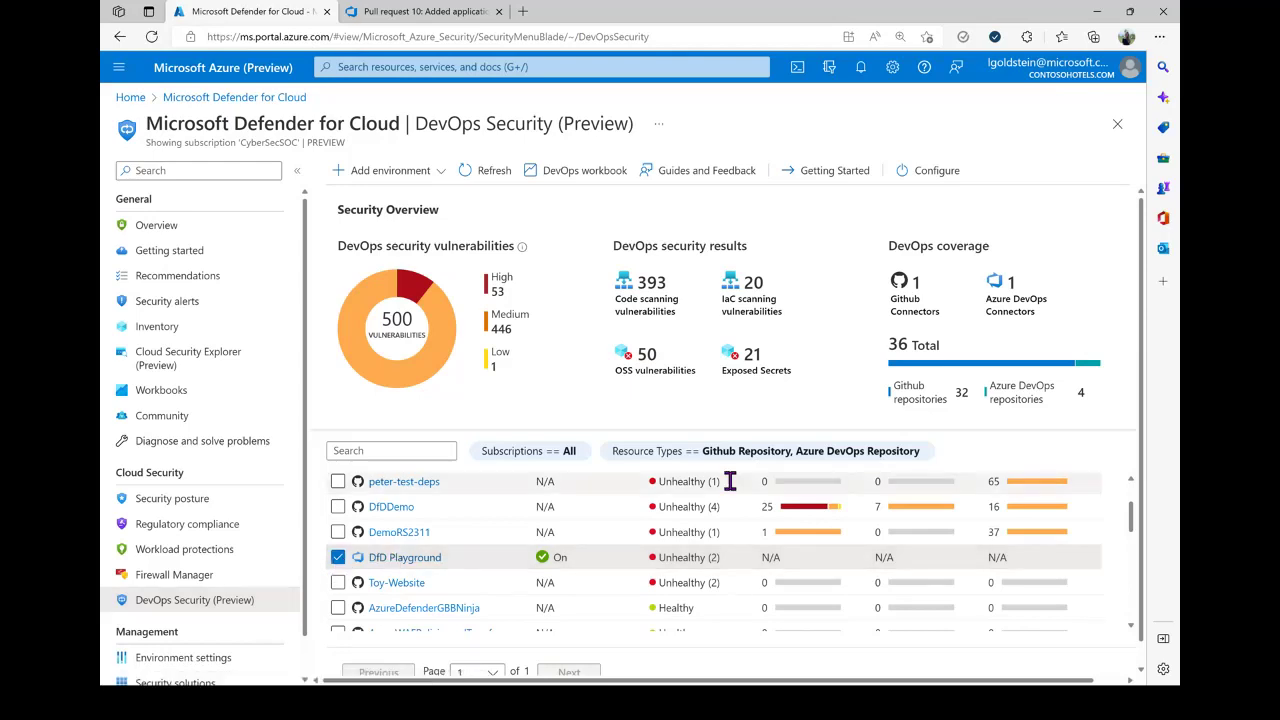
click(937, 171)
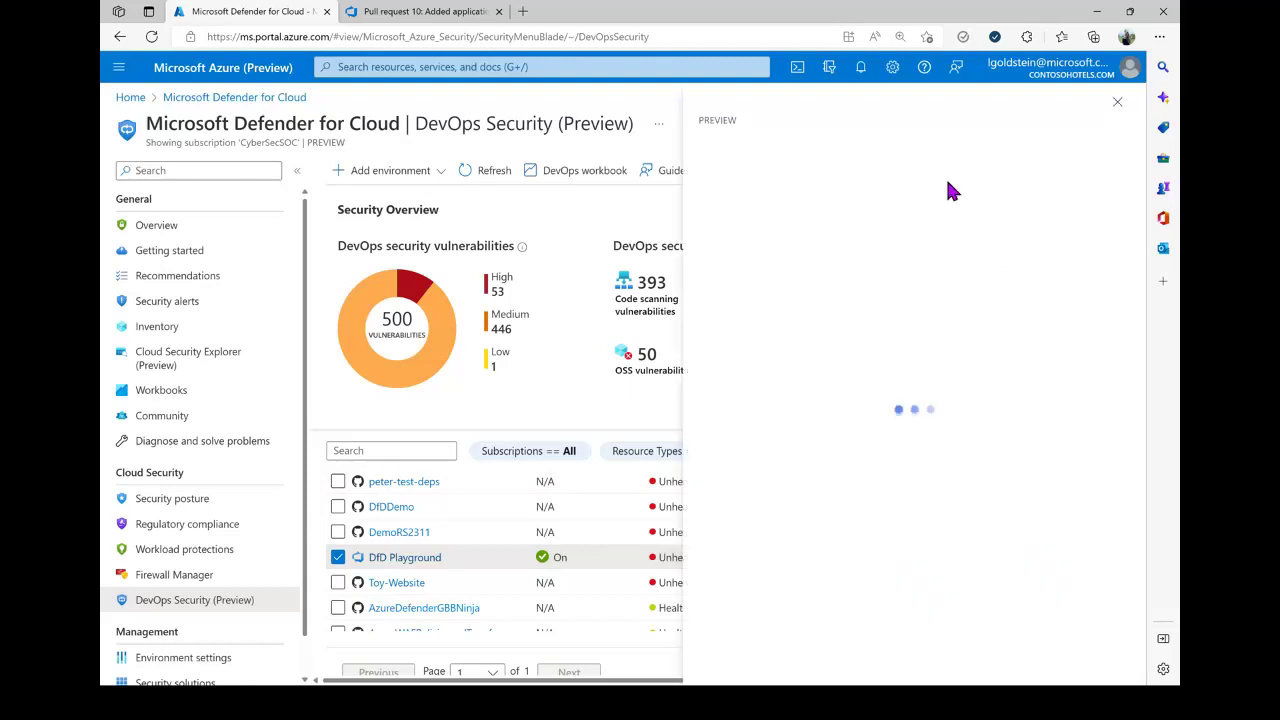